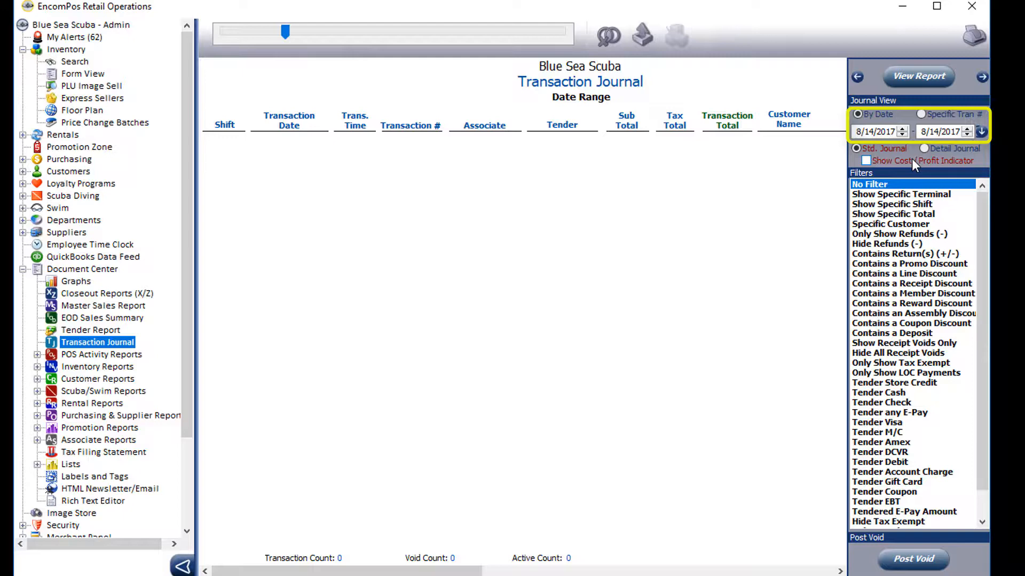
- Set the journal's date range to April 2017 and generate the standard Transaction Journal
{"action": "left_click", "coordinate": [981, 131]}
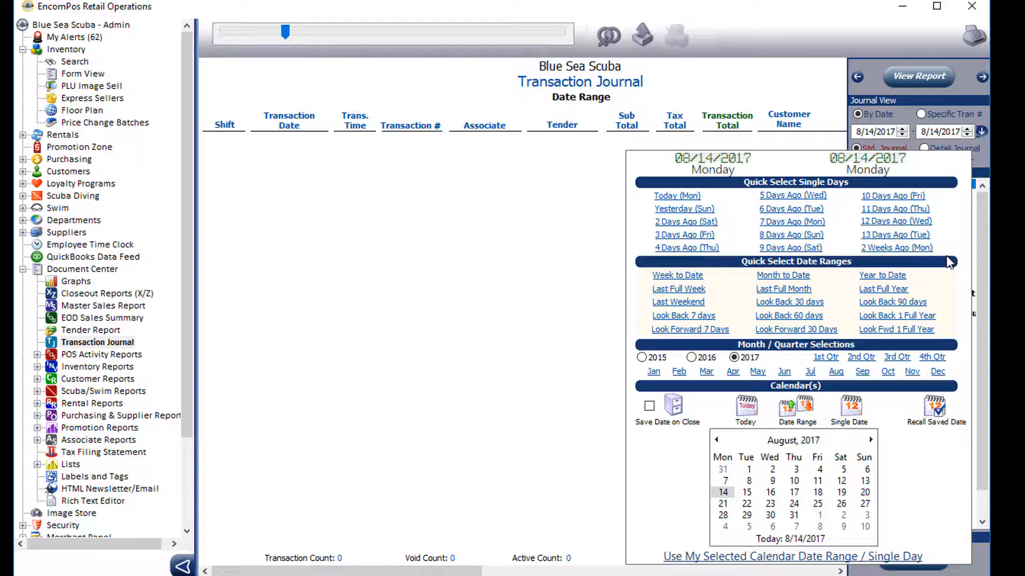
{"action": "left_click", "coordinate": [789, 316]}
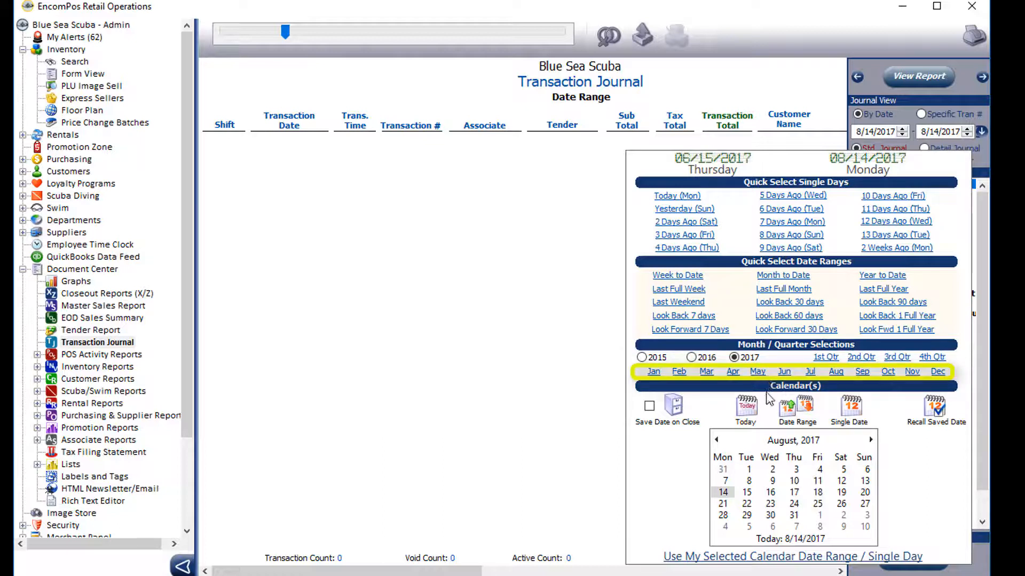
{"action": "left_click", "coordinate": [796, 415]}
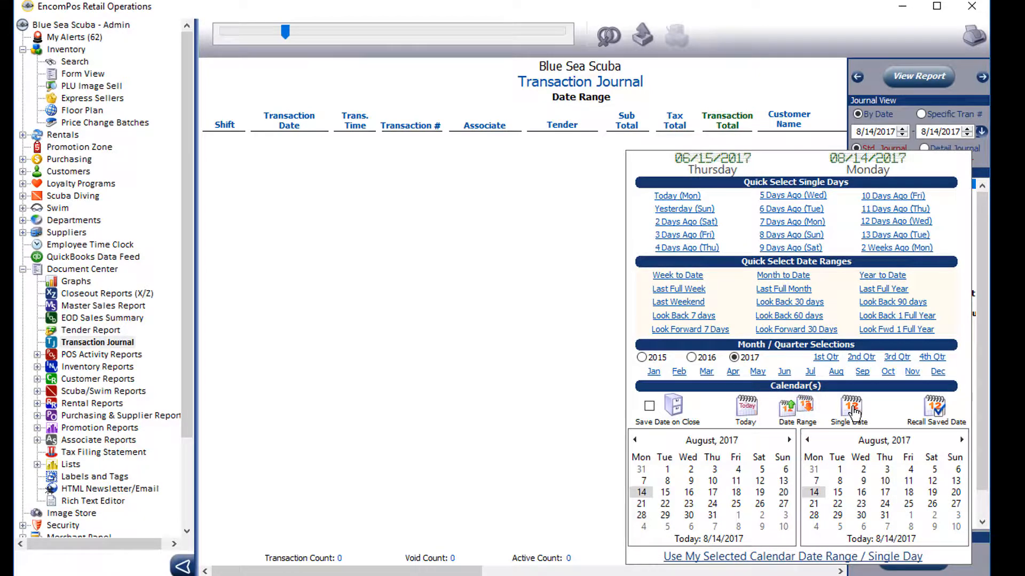
{"action": "left_click", "coordinate": [853, 412]}
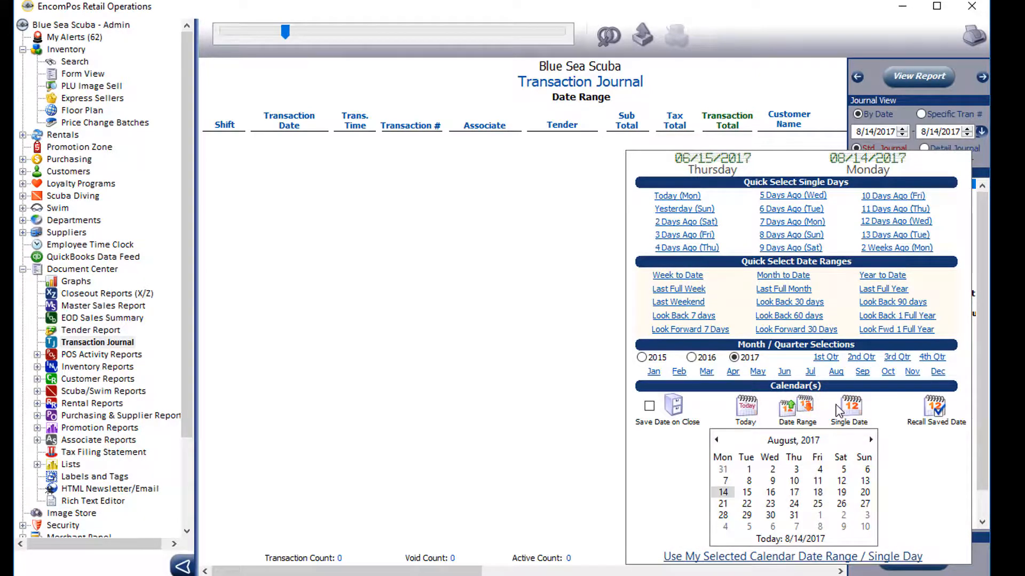
{"action": "left_click", "coordinate": [732, 372]}
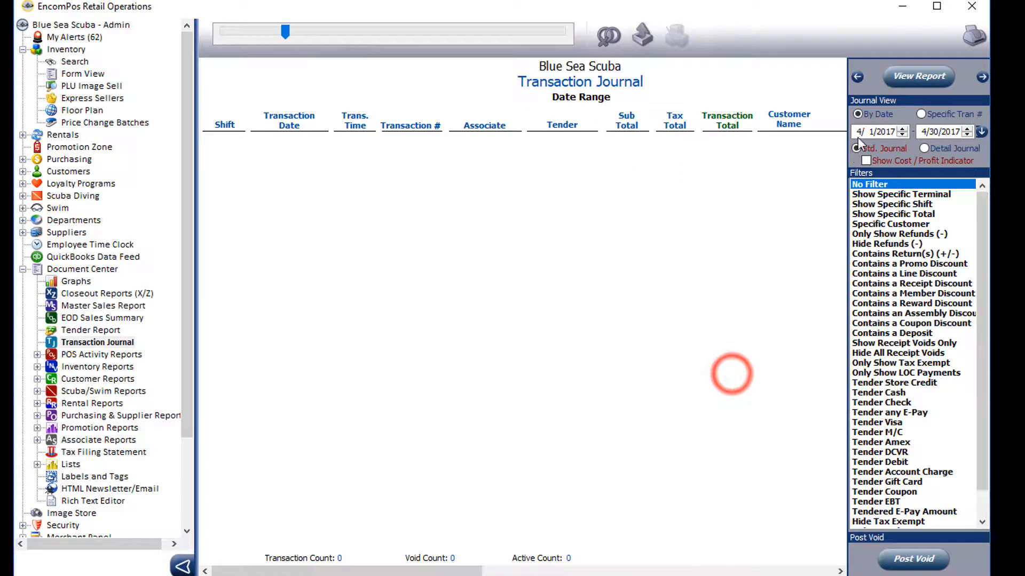
{"action": "left_click", "coordinate": [912, 76]}
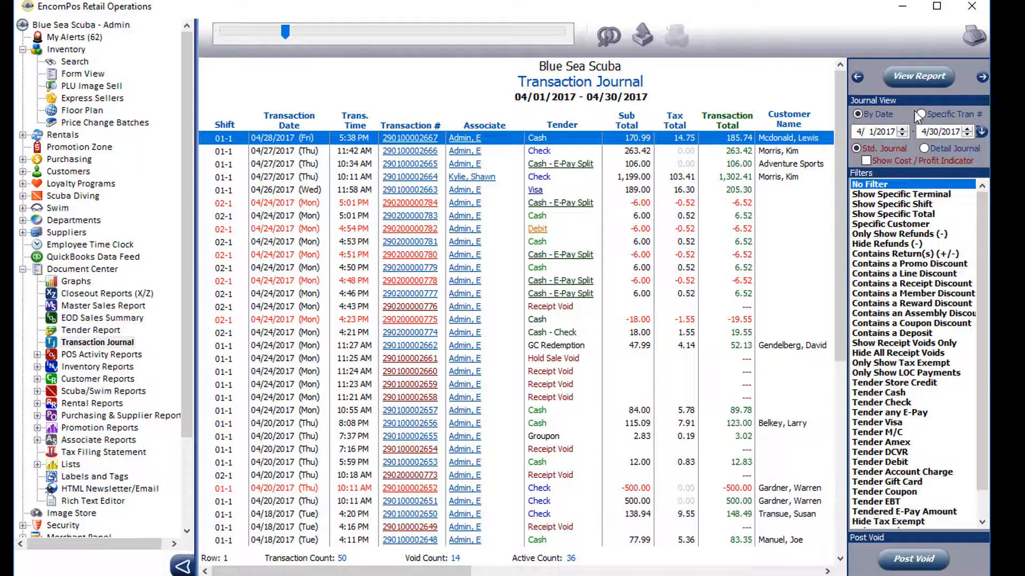
- View the detail journal for a specific transaction number and for the April 2017 date range
{"action": "left_click", "coordinate": [931, 115]}
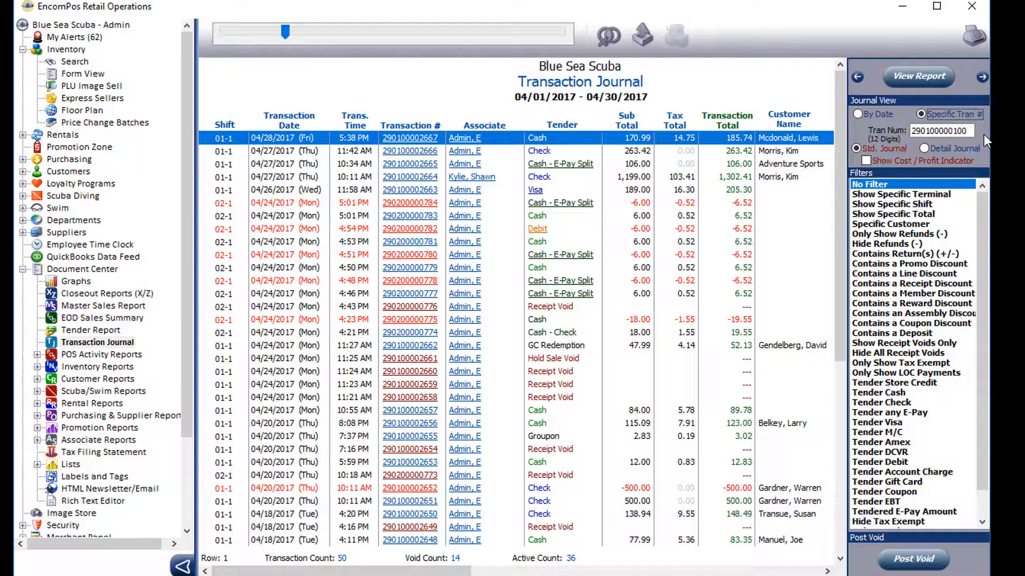
{"action": "left_click", "coordinate": [948, 147]}
{"action": "left_click", "coordinate": [919, 74]}
{"action": "left_click", "coordinate": [875, 113]}
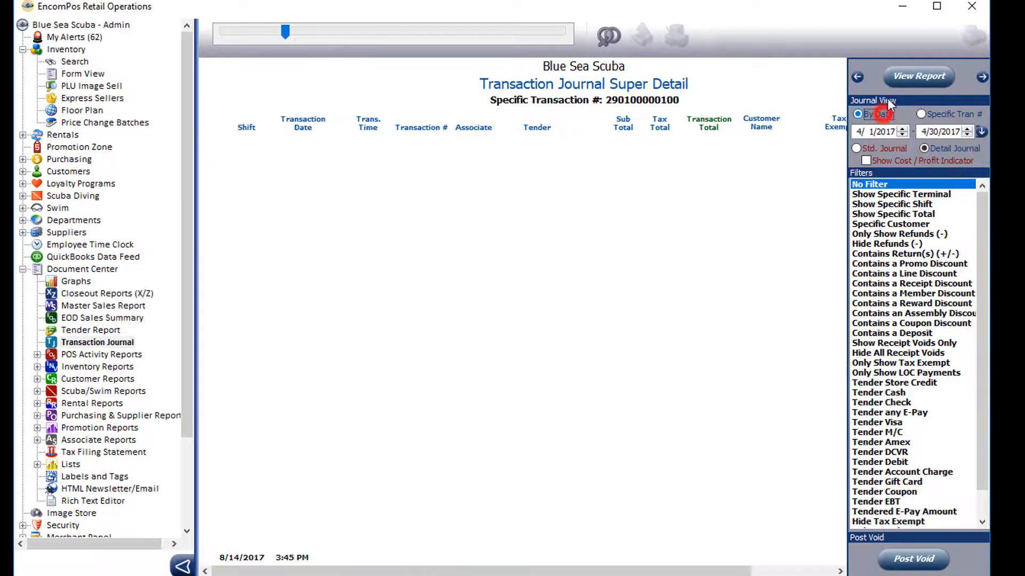
{"action": "left_click", "coordinate": [904, 79]}
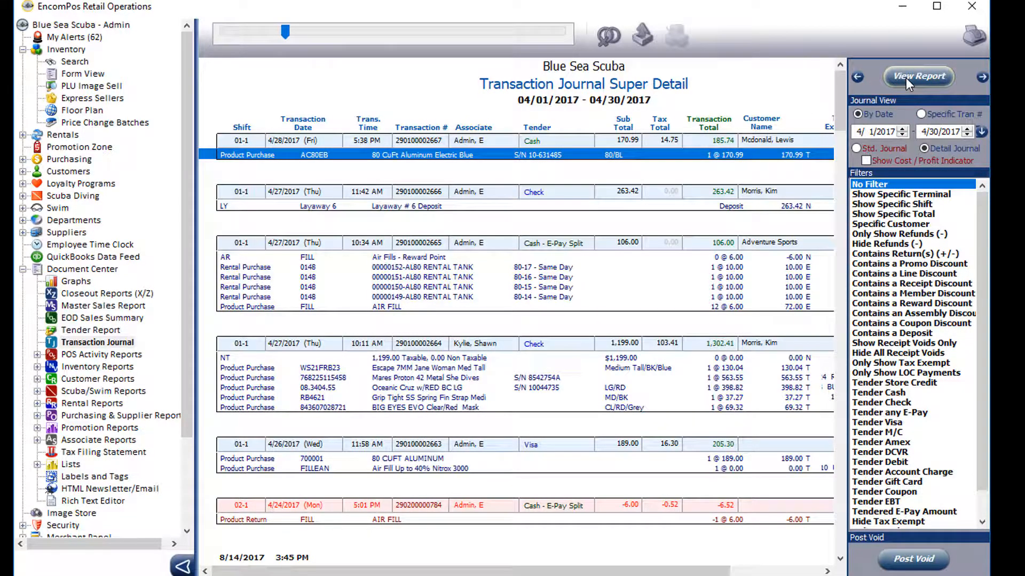
- Generate the standard journal with Show Cost / Profit Indicator enabled and review its cost and margin columns
{"action": "left_click", "coordinate": [882, 146]}
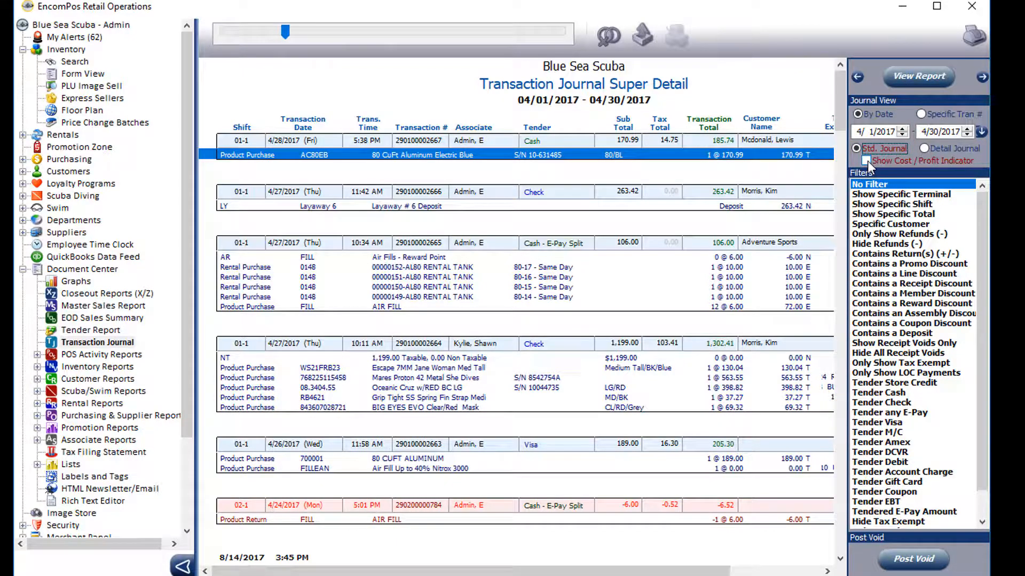
{"action": "left_click", "coordinate": [865, 161]}
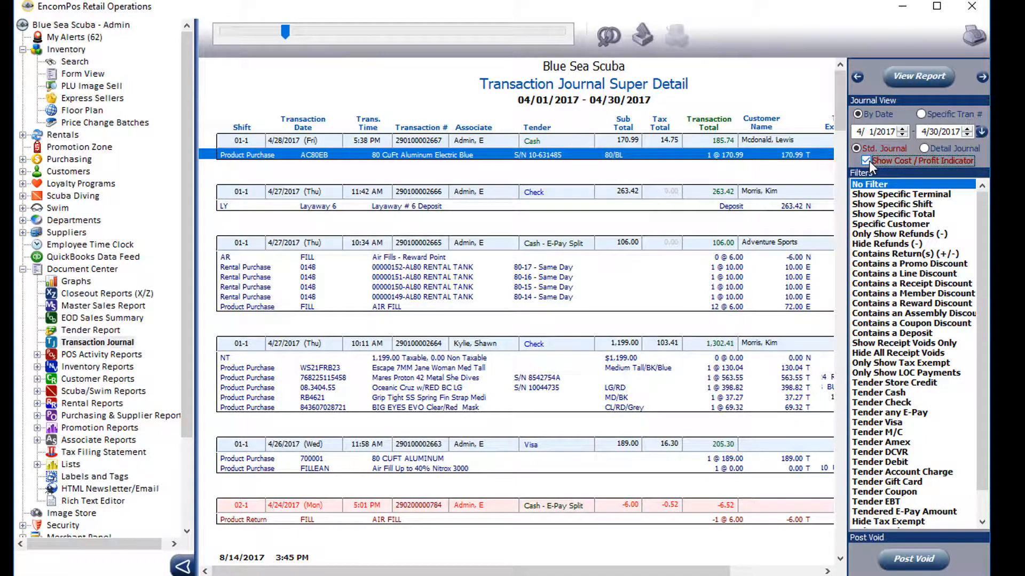
{"action": "left_click", "coordinate": [926, 75]}
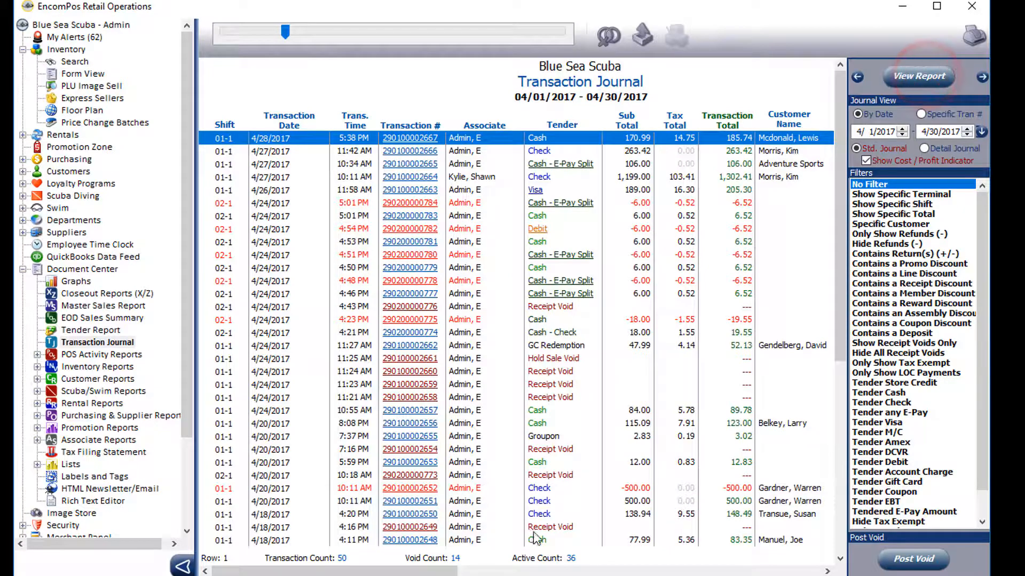
{"action": "left_click_drag", "start_coordinate": [445, 570], "coordinate": [593, 567]}
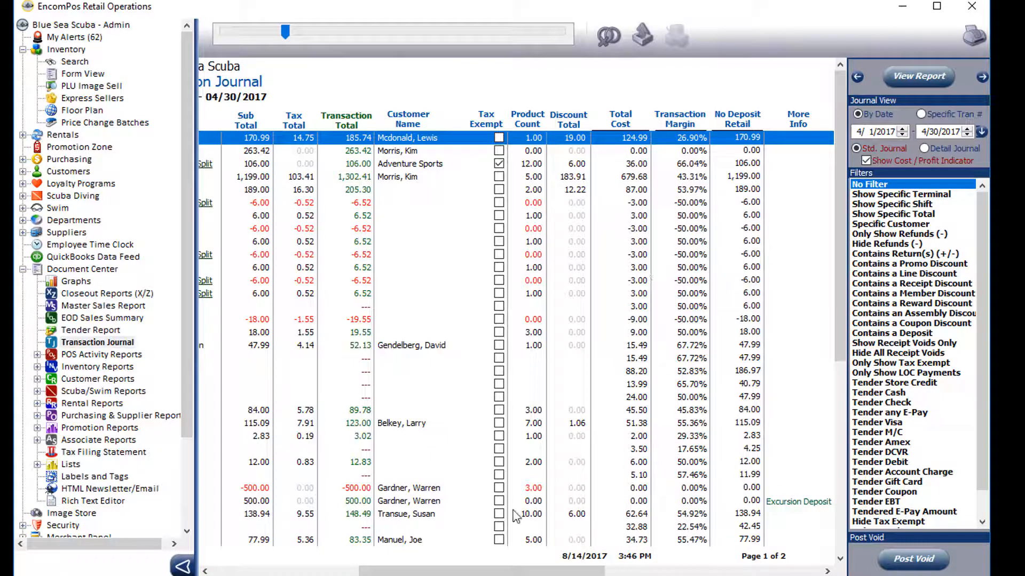
{"action": "left_click", "coordinate": [288, 572]}
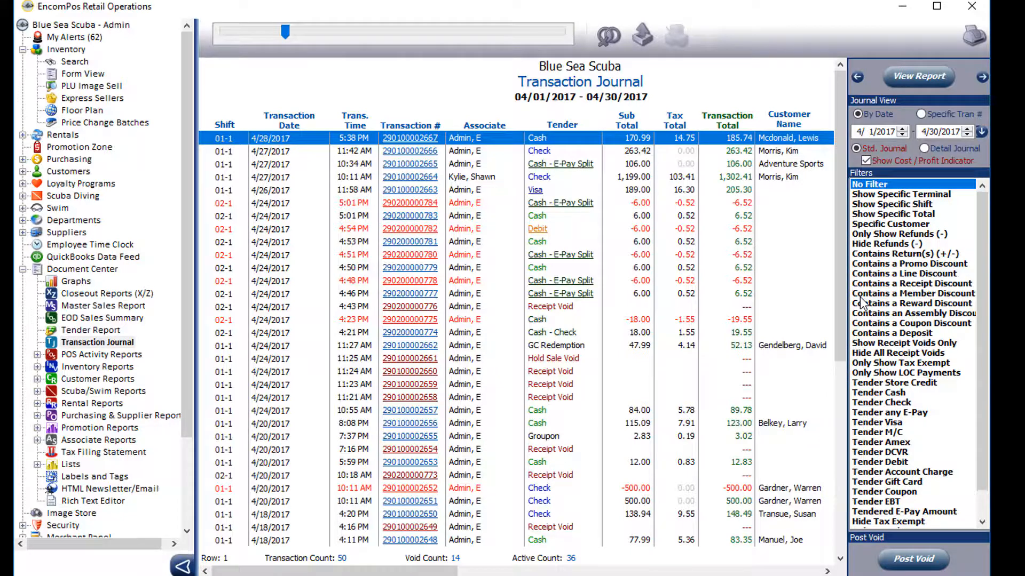
- View only the Tender Cash transactions in the journal, and restore the list with No Filter
{"action": "left_click", "coordinate": [875, 393]}
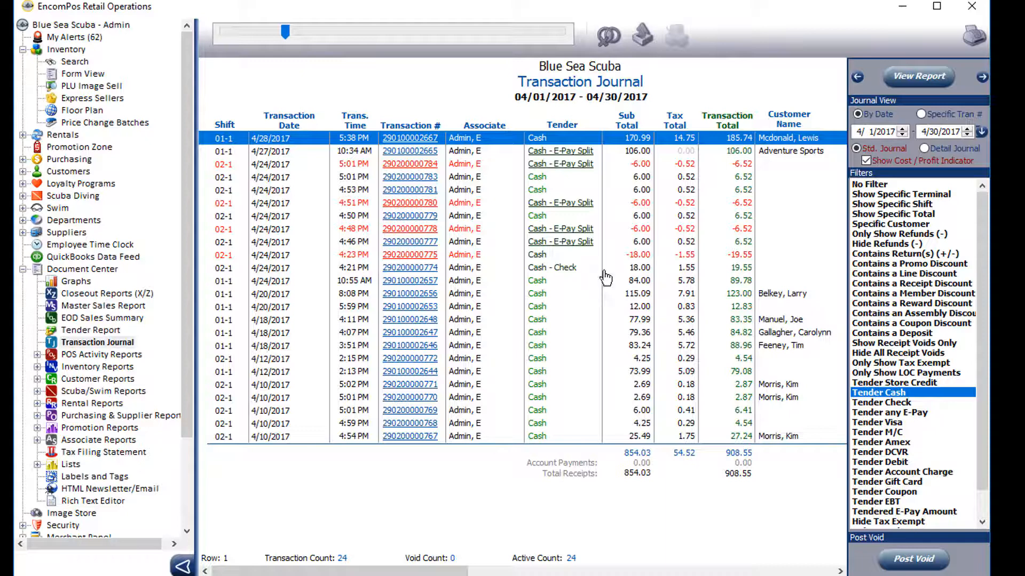
{"action": "left_click", "coordinate": [870, 185]}
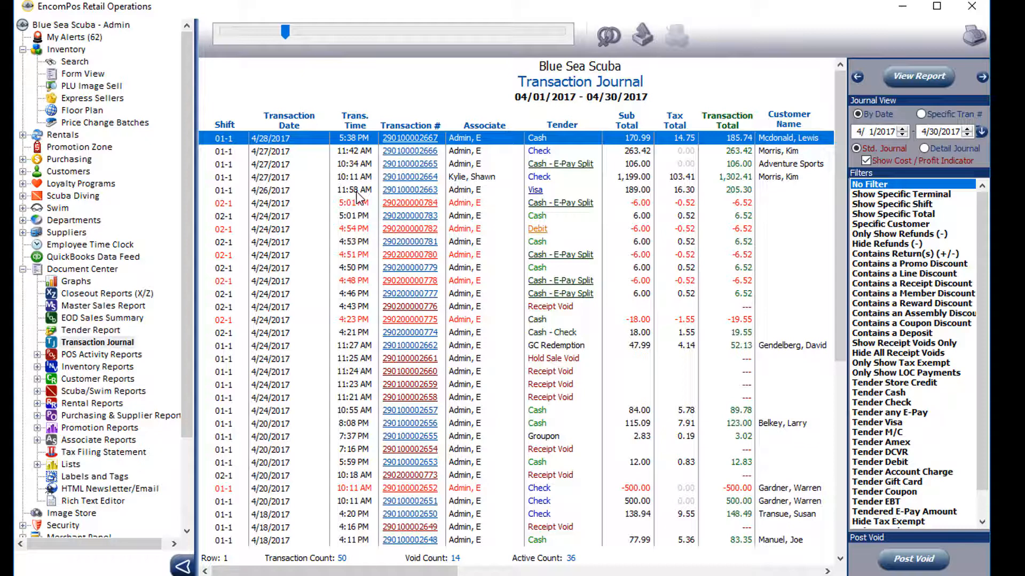
- View the receipt of the 04/27/2017 10:11 AM sale and the merchant authorization details of the 04/24/2017 5:01 PM Cash - E-Pay Split refund
{"action": "left_click", "coordinate": [413, 180]}
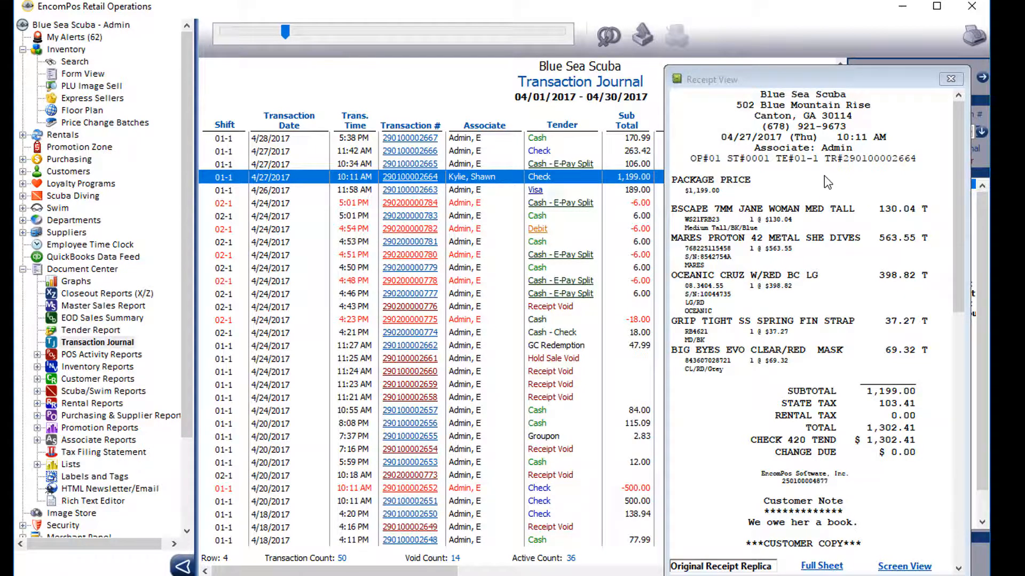
{"action": "left_click", "coordinate": [951, 79]}
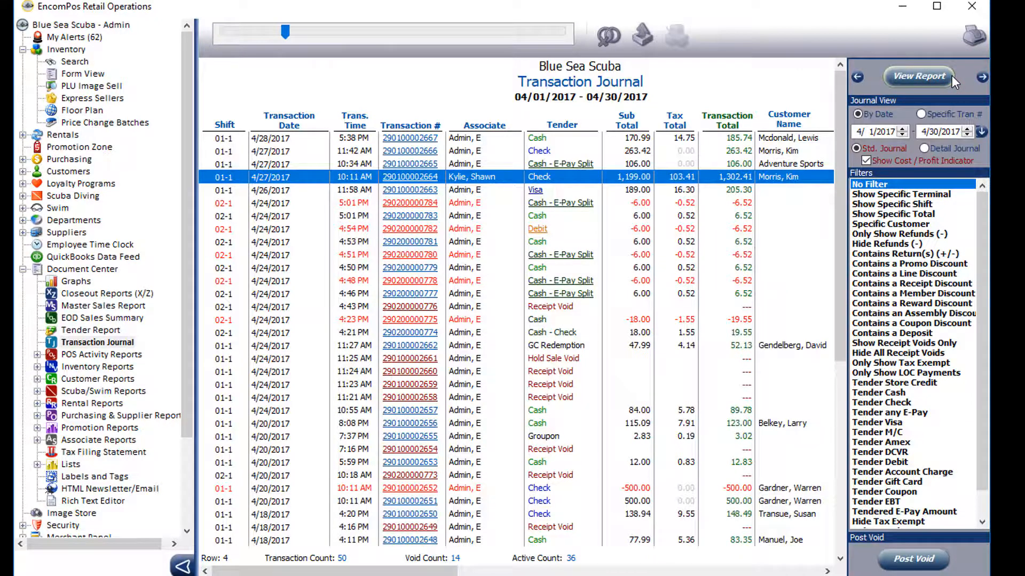
{"action": "left_click", "coordinate": [582, 204]}
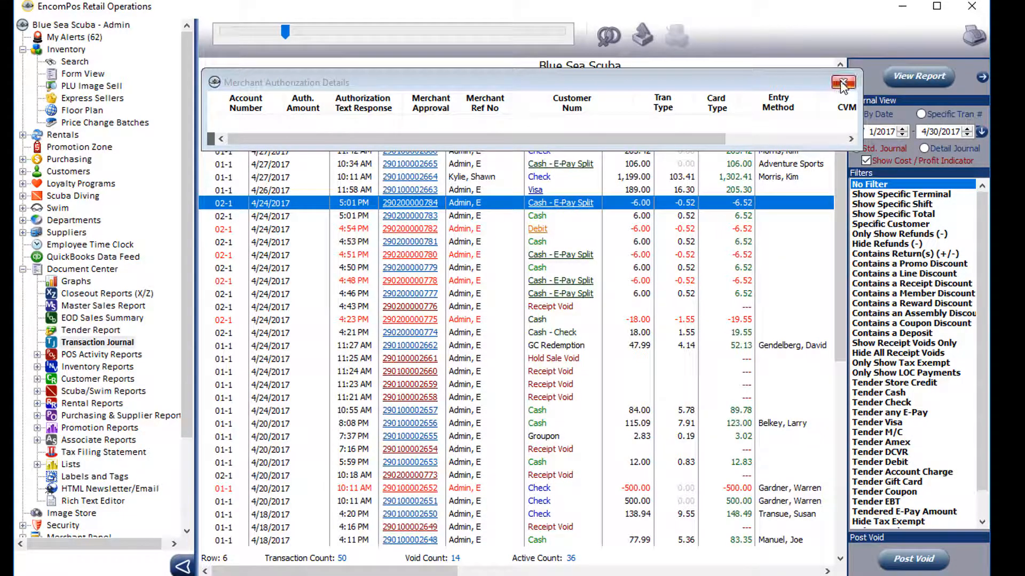
{"action": "left_click", "coordinate": [842, 84]}
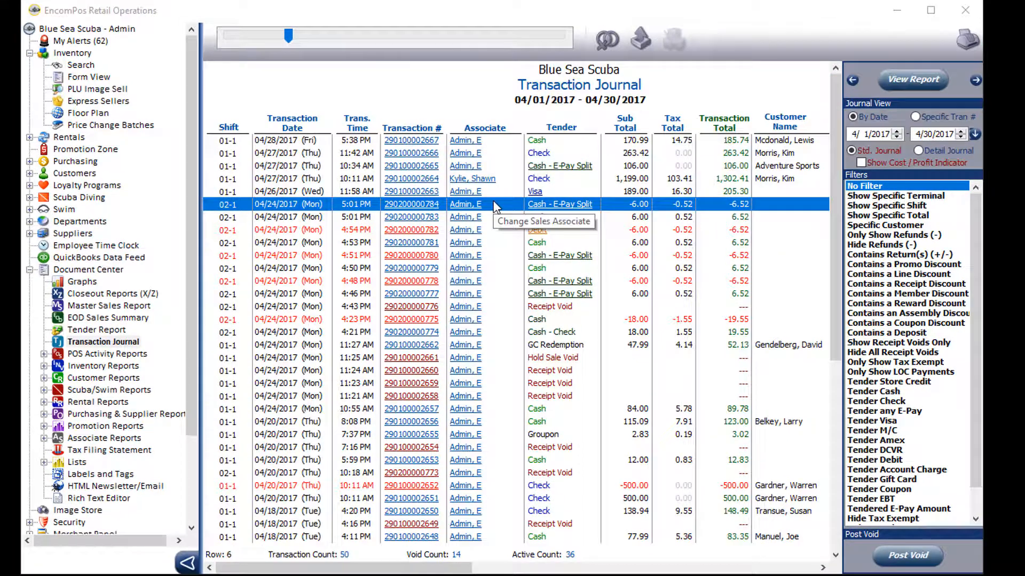
- Inspect the split commissions and the commission earner choices for the 04/27/2017 10:11 AM transaction, leaving without changes
{"action": "left_click", "coordinate": [429, 570]}
{"action": "left_click_drag", "start_coordinate": [430, 570], "coordinate": [798, 571]}
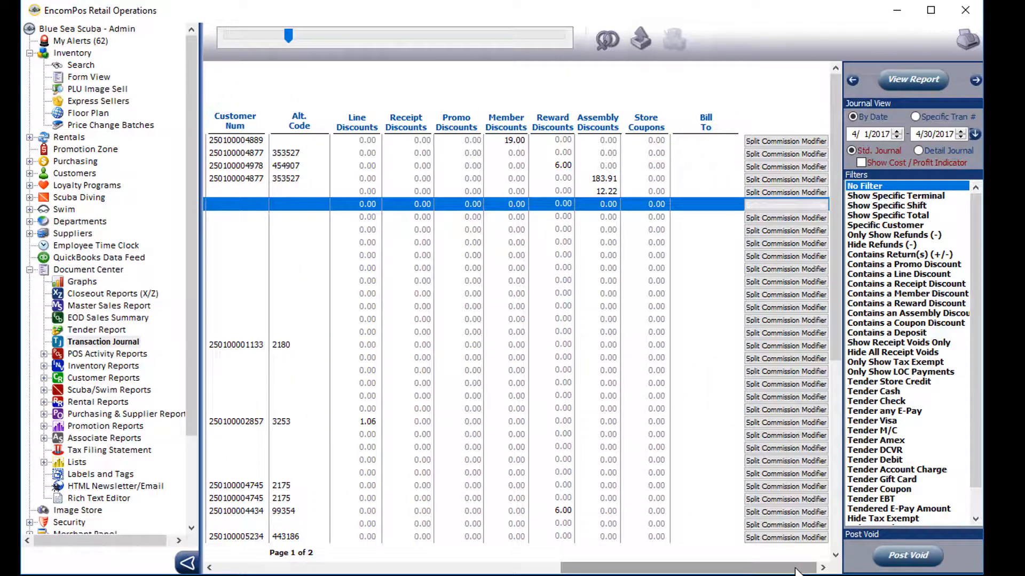
{"action": "left_click", "coordinate": [811, 183]}
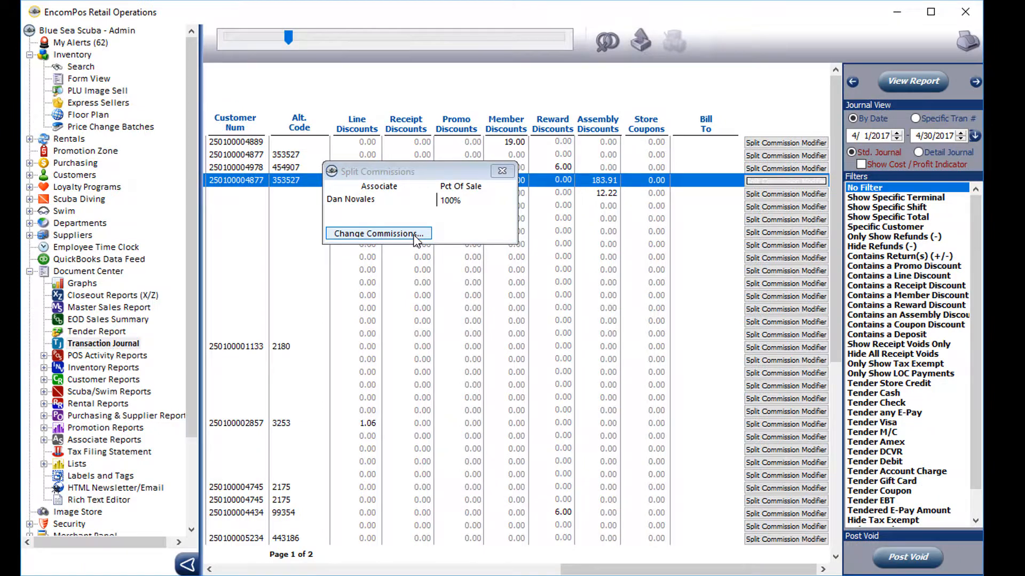
{"action": "left_click", "coordinate": [476, 302]}
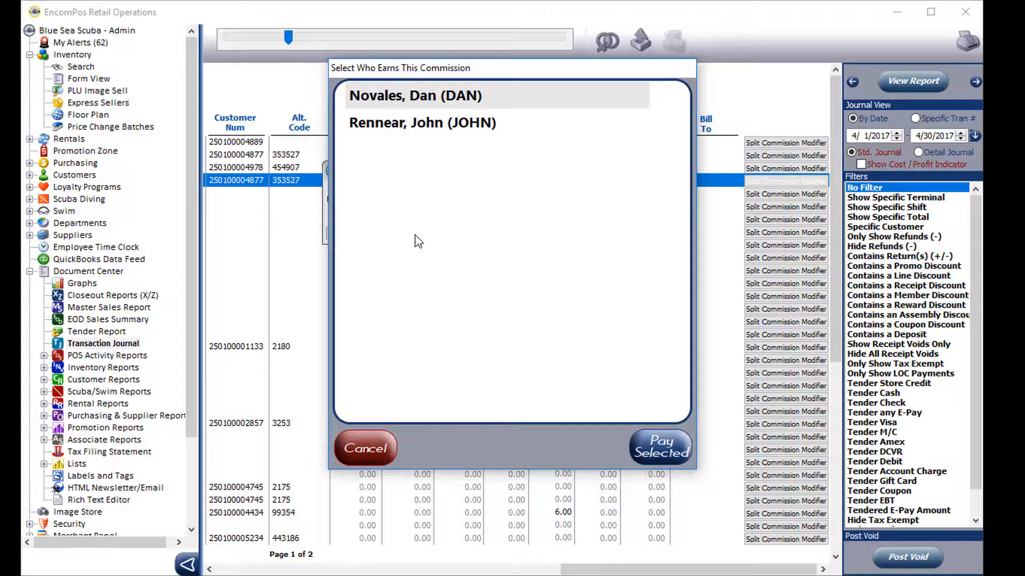
{"action": "left_click", "coordinate": [362, 448]}
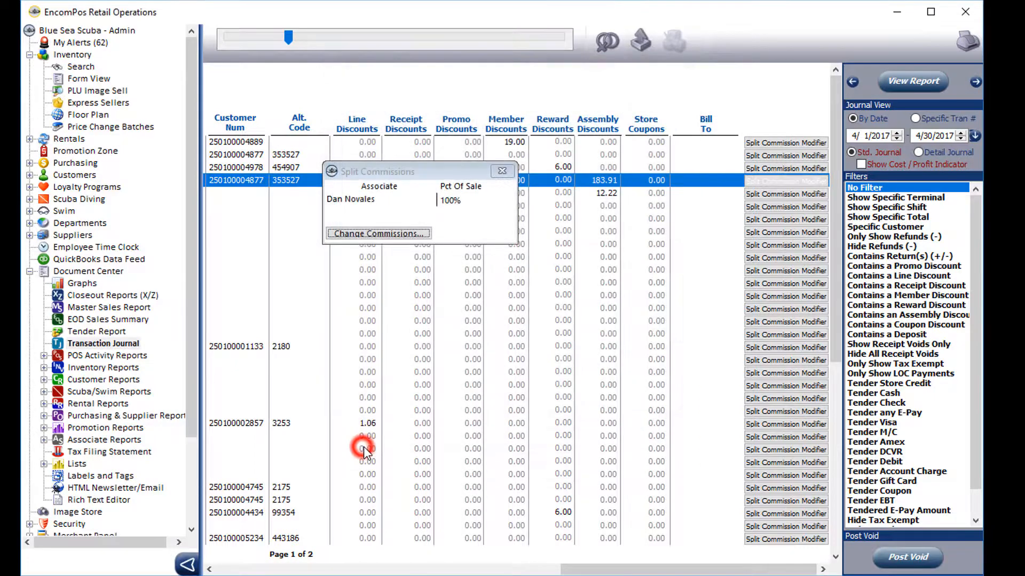
{"action": "left_click", "coordinate": [499, 172]}
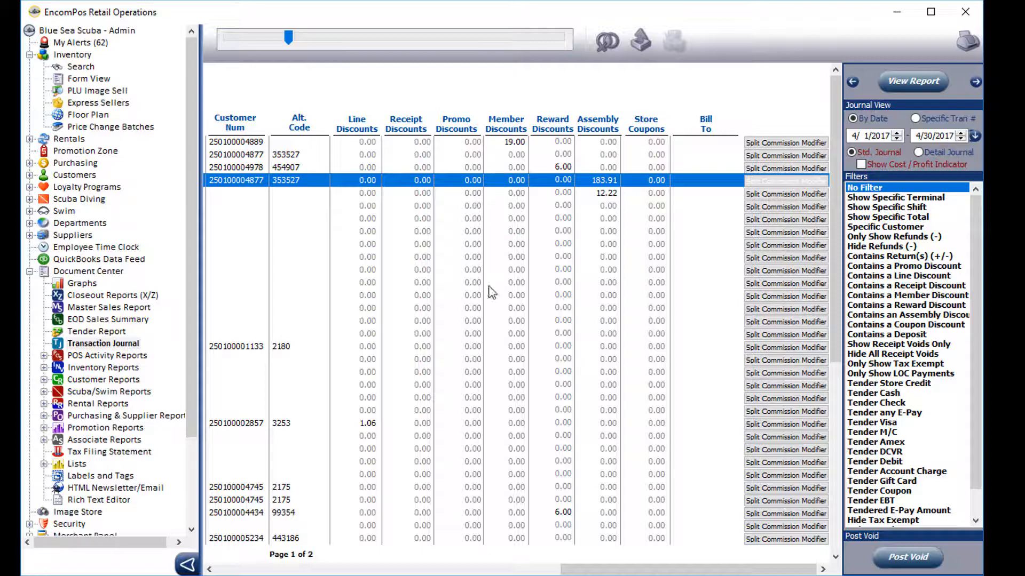
- View the Re-Assign Shift options for the 04/27/2017 10:11 AM transaction and leave them without changes
{"action": "left_click_drag", "start_coordinate": [575, 570], "coordinate": [221, 571]}
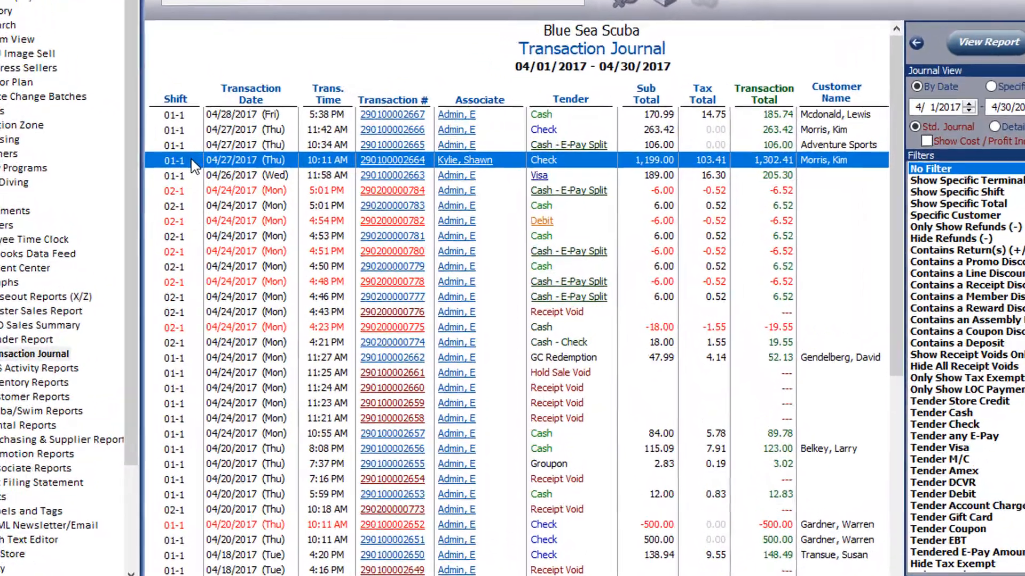
{"action": "double_click", "coordinate": [241, 178]}
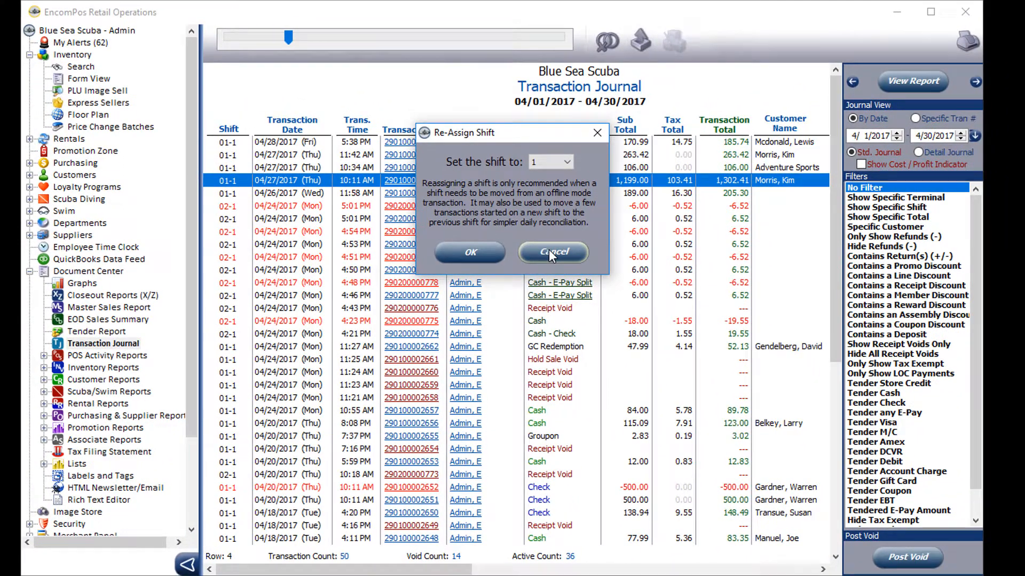
{"action": "left_click", "coordinate": [549, 249]}
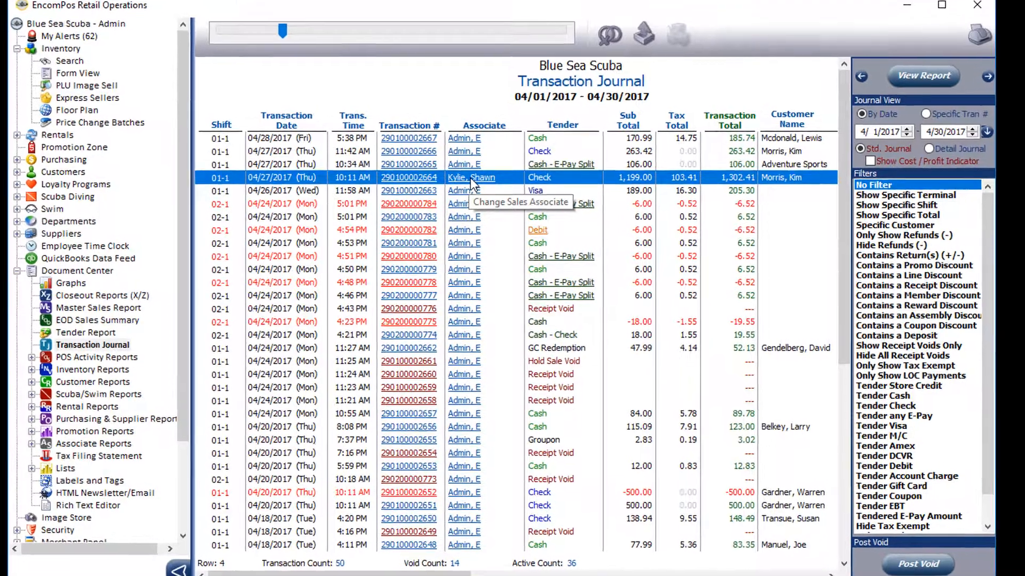
- Reassign the 04/27/2017 10:11 AM check transaction to the sales associate with user ID "marie"
{"action": "left_click", "coordinate": [472, 181]}
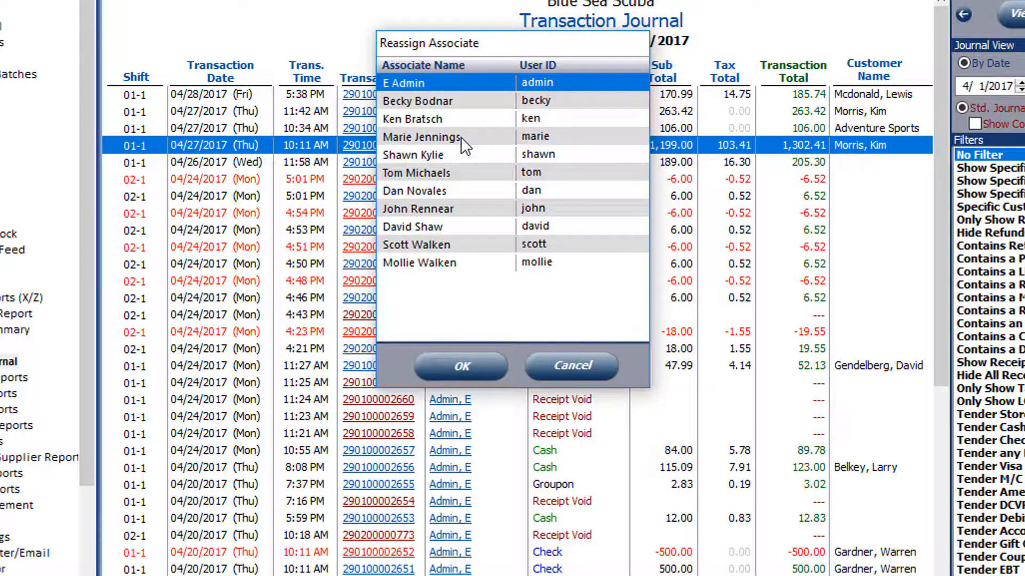
{"action": "left_click", "coordinate": [460, 137]}
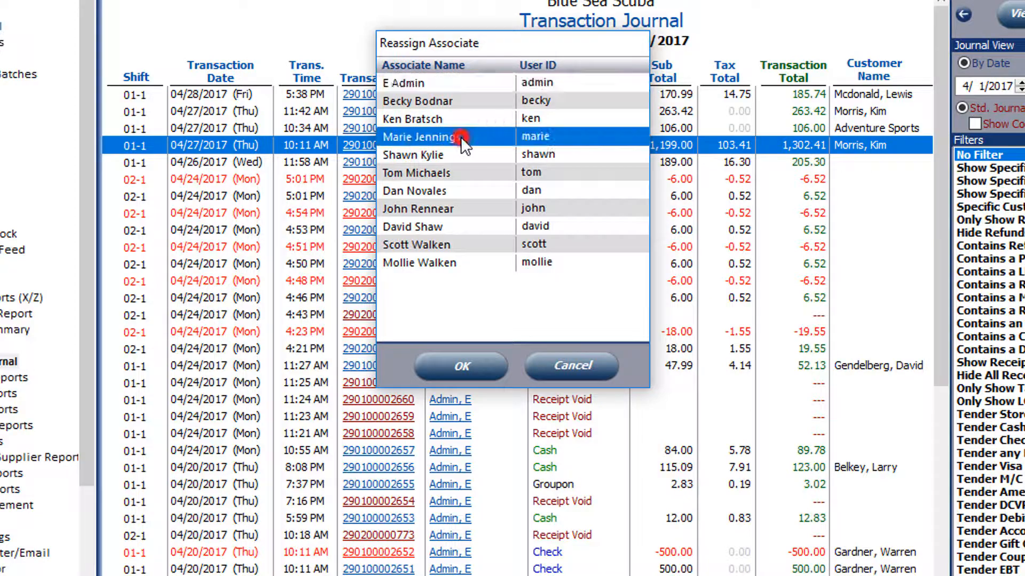
{"action": "left_click", "coordinate": [464, 367]}
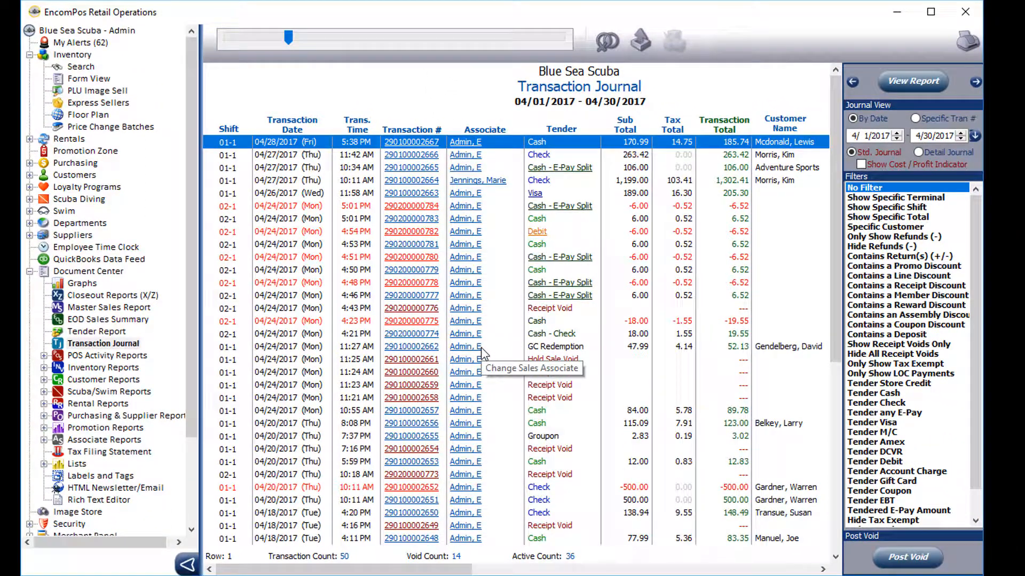
- Unassign the customer from the 04/27/2017 10:11 AM check transaction
{"action": "left_click", "coordinate": [499, 186]}
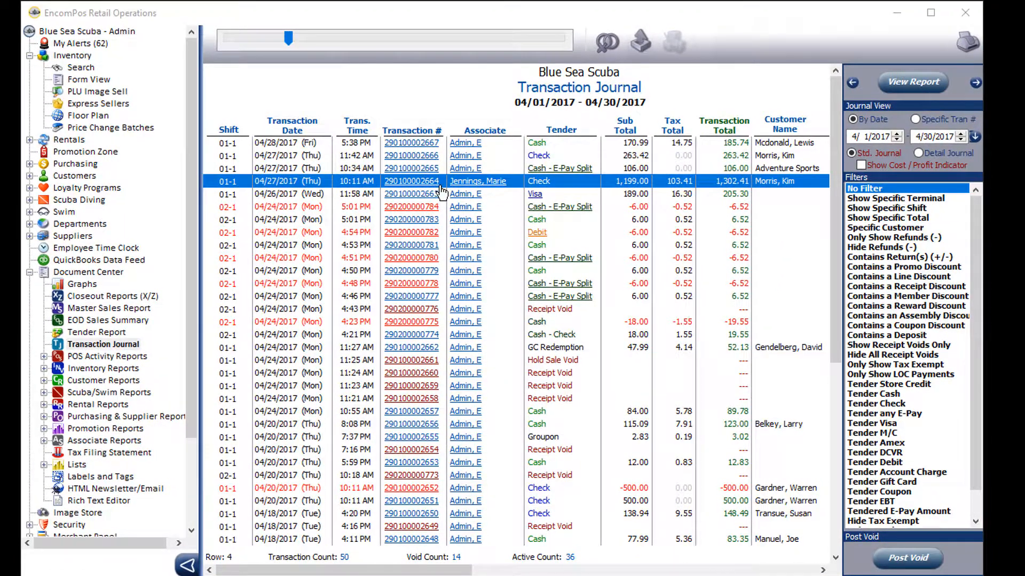
{"action": "right_click", "coordinate": [790, 184]}
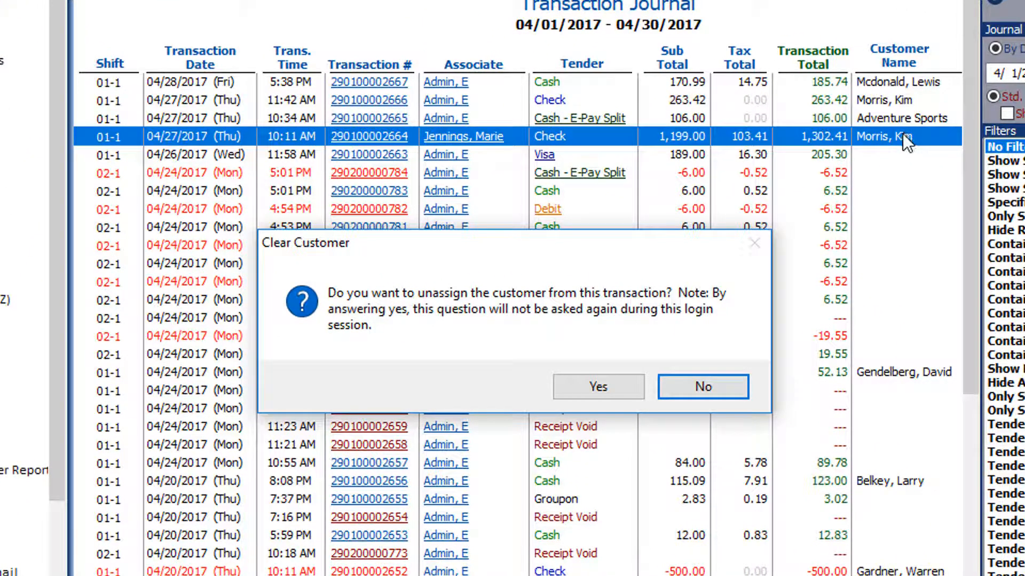
{"action": "left_click", "coordinate": [586, 383]}
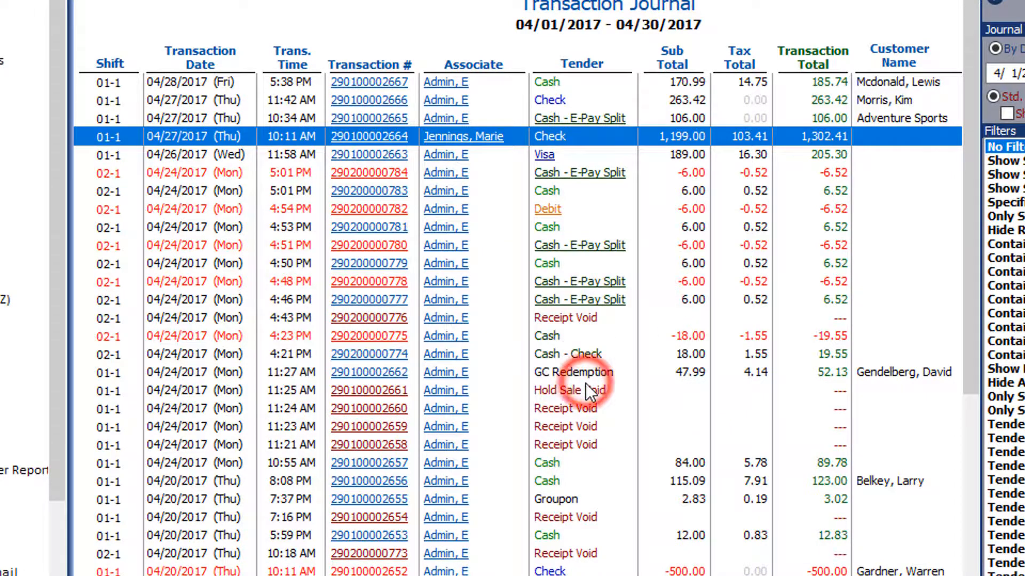
- Assign a customer to the 04/27/2017 10:11 AM check transaction, finding the customer's record by the start of the surname
{"action": "right_click", "coordinate": [882, 139]}
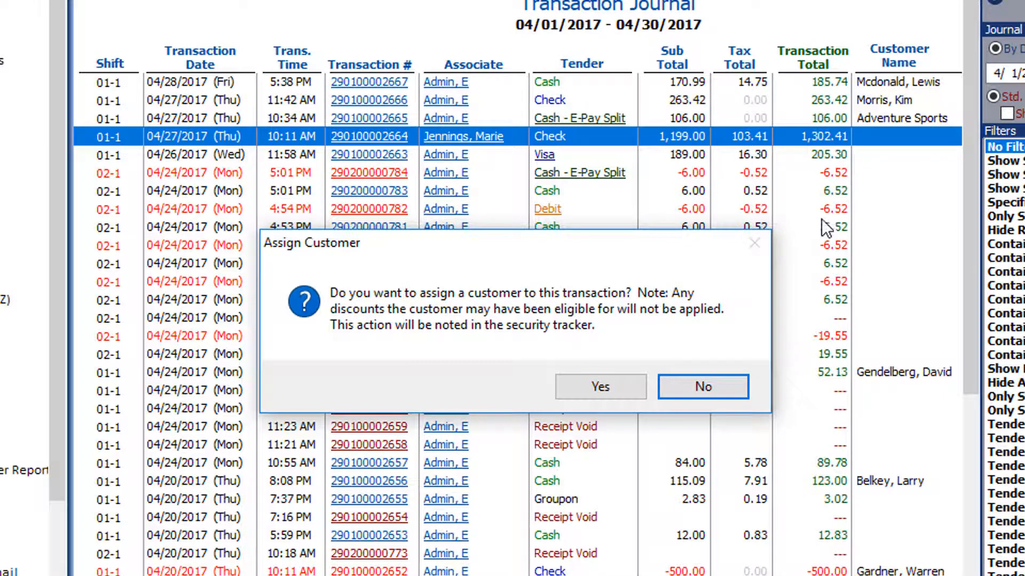
{"action": "left_click", "coordinate": [583, 386]}
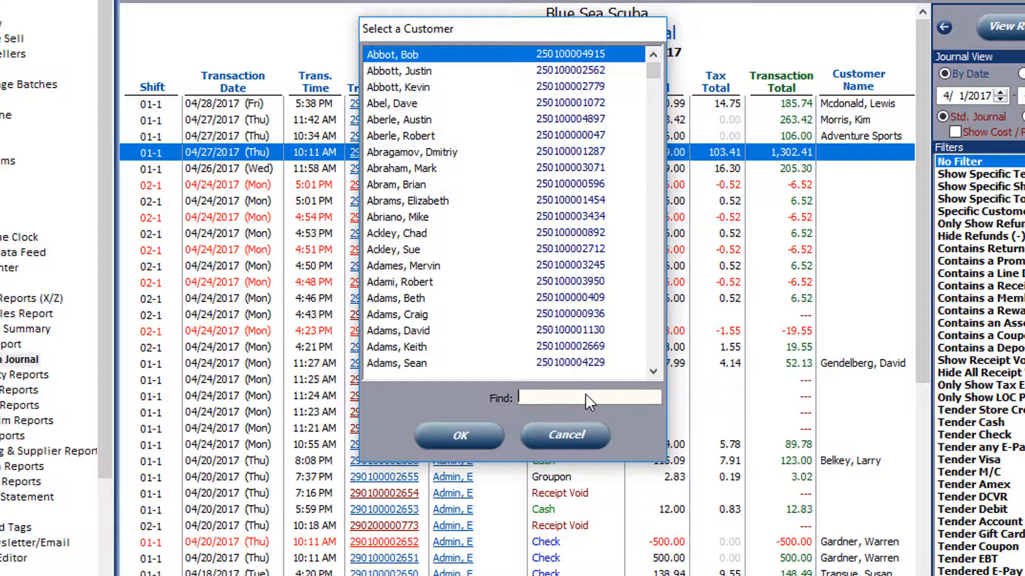
{"action": "type", "text": "MIL"}
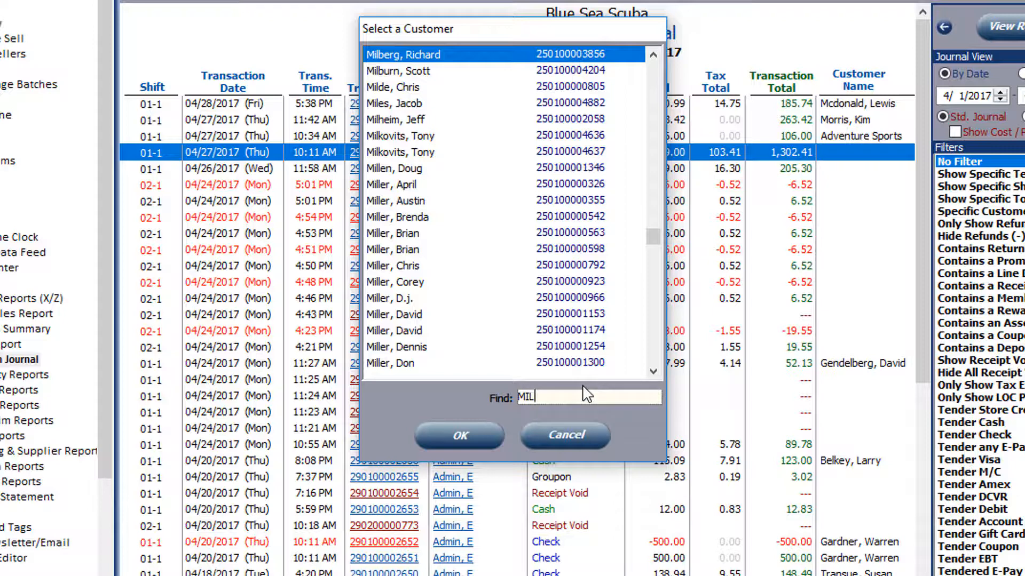
{"action": "left_click", "coordinate": [407, 331]}
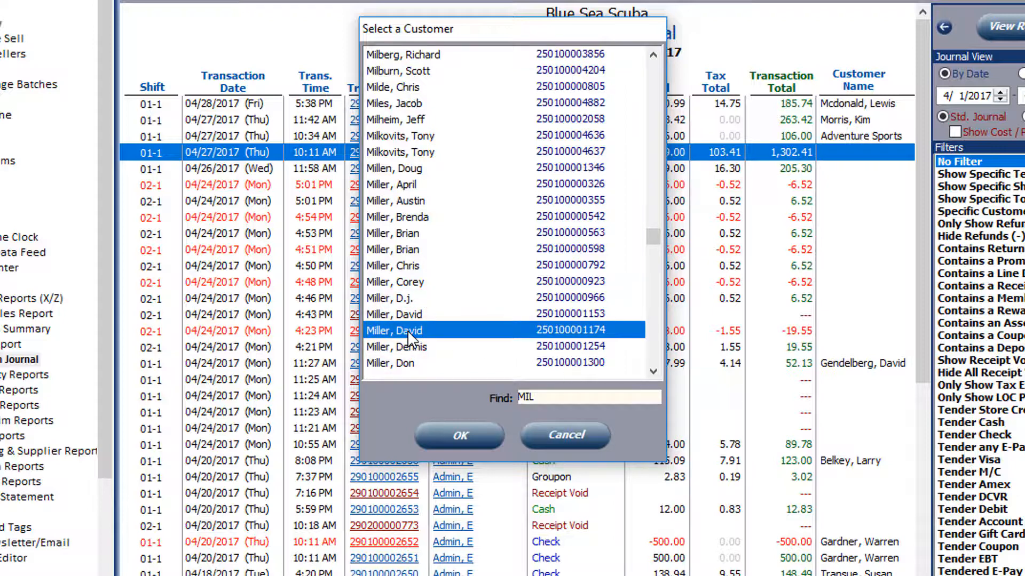
{"action": "left_click", "coordinate": [480, 435]}
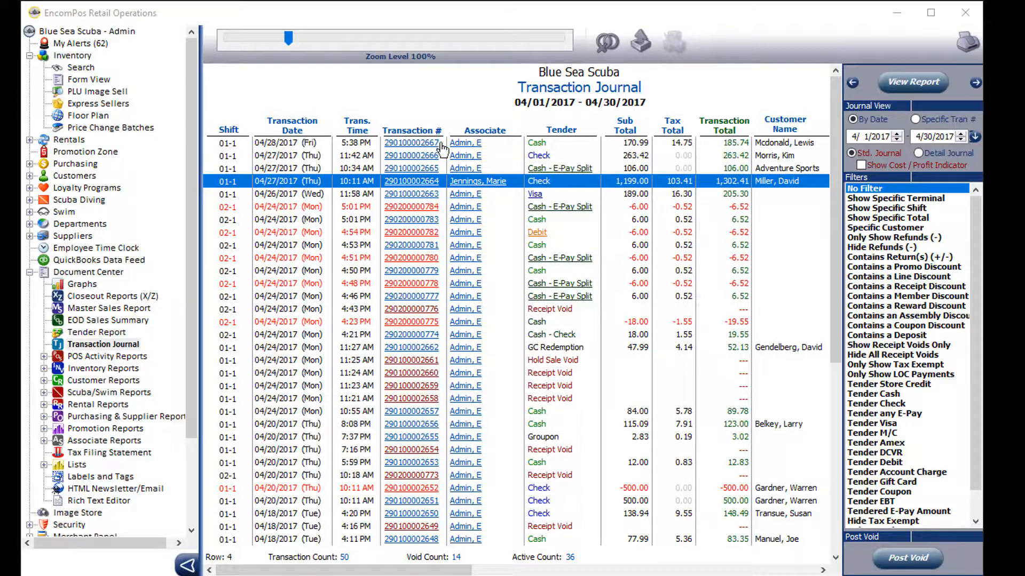
- View the receipt of the 04/28/2017 5:38 PM cash transaction and its full-sheet invoice version
{"action": "left_click", "coordinate": [400, 145]}
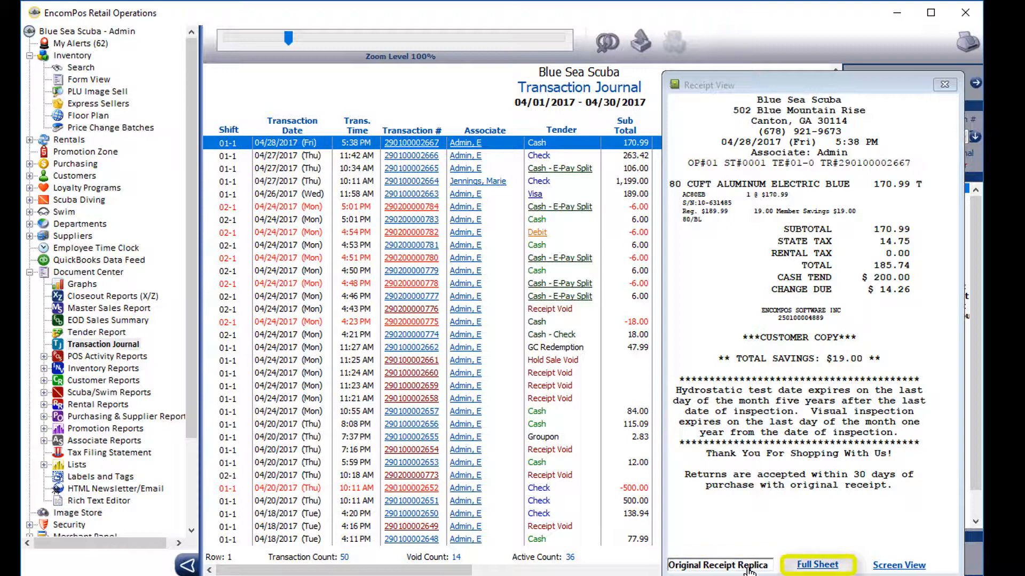
{"action": "left_click", "coordinate": [822, 564]}
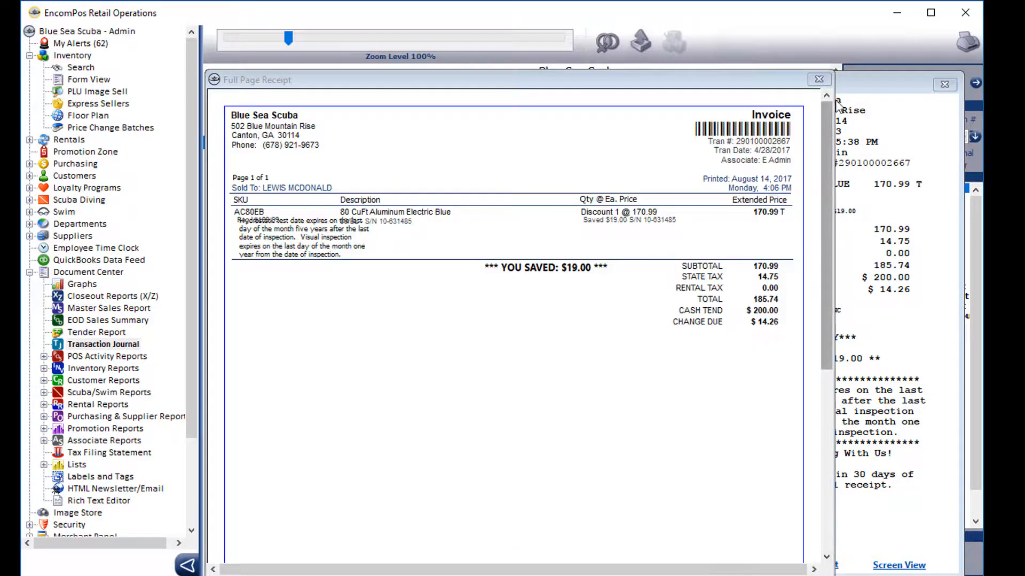
{"action": "left_click", "coordinate": [819, 80]}
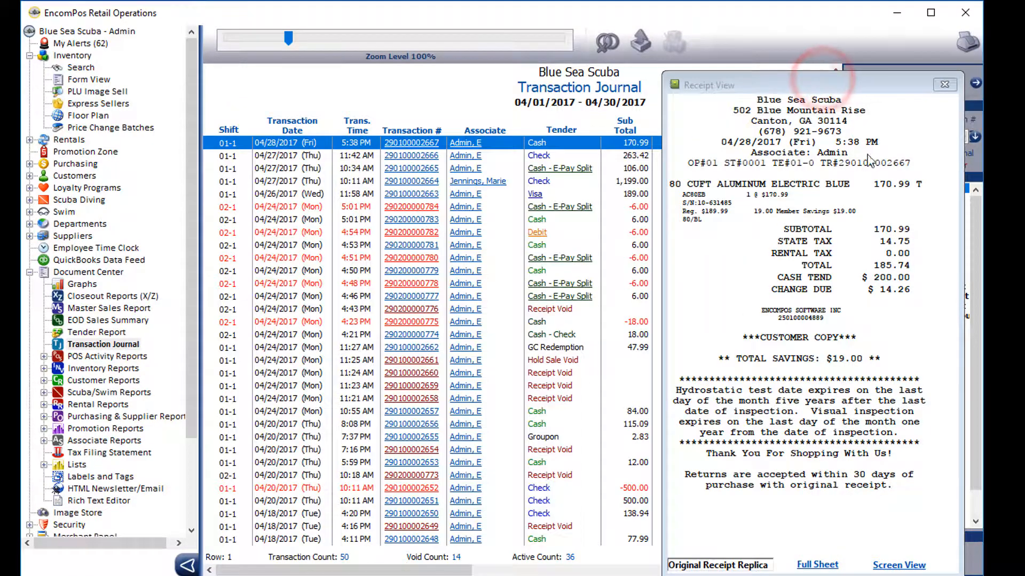
- From the receipt's screen view, open the Tender Modifier and clear the cash Customer Tendered and Amount Tendered values
{"action": "left_click", "coordinate": [887, 565]}
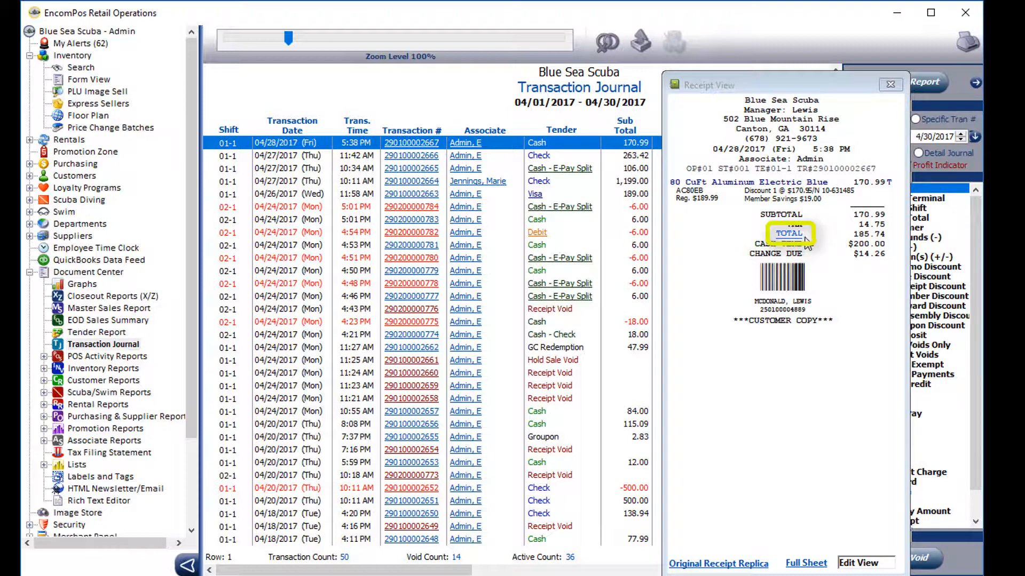
{"action": "left_click", "coordinate": [787, 236]}
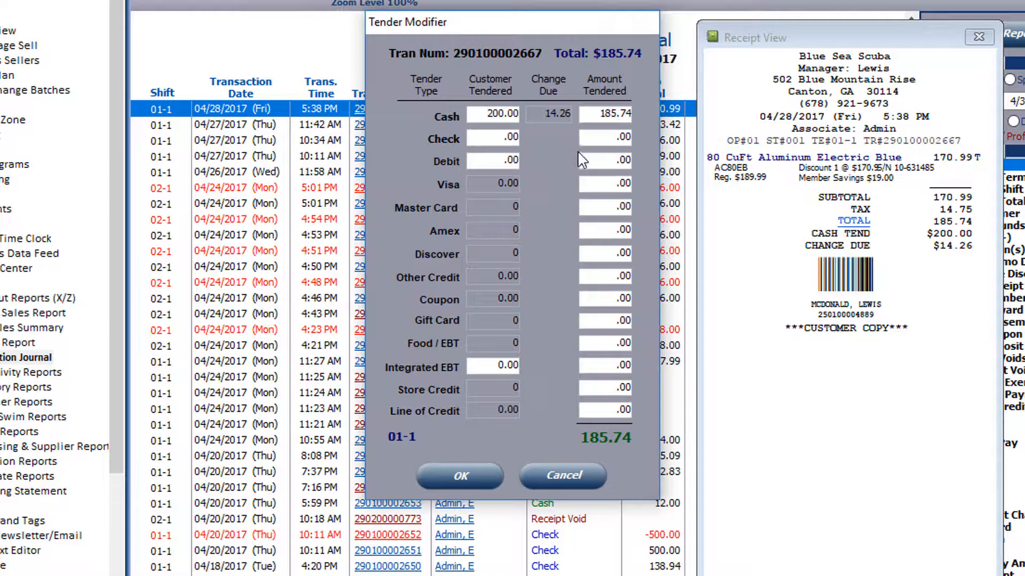
{"action": "double_click", "coordinate": [497, 113]}
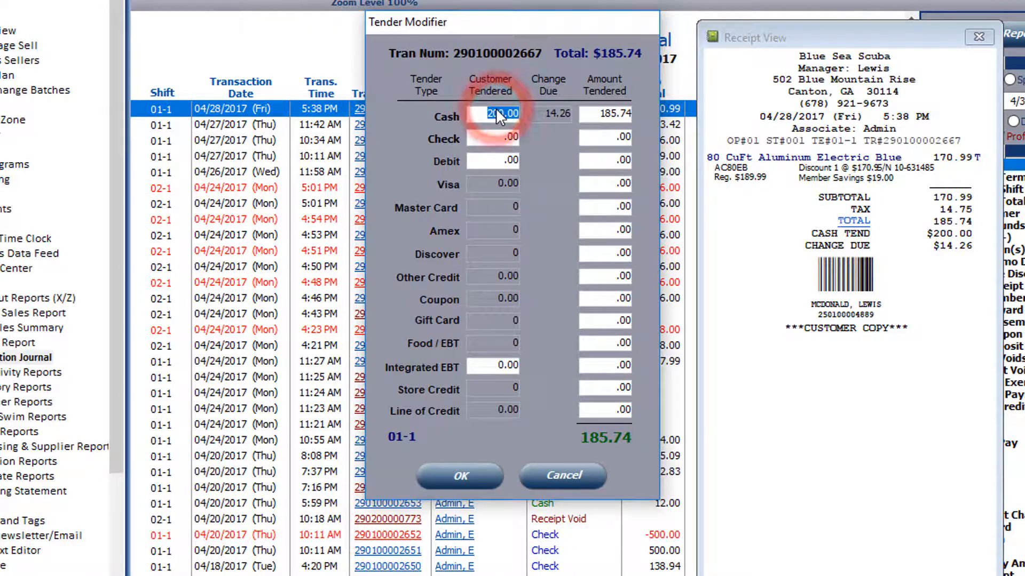
{"action": "key", "text": "Delete"}
{"action": "double_click", "coordinate": [607, 113]}
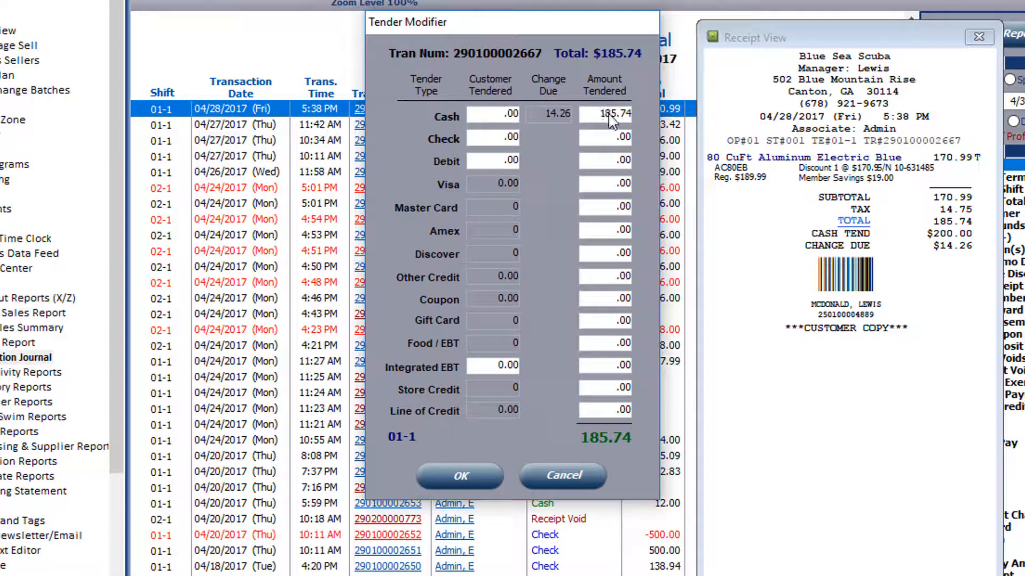
{"action": "key", "text": "Delete"}
- Set the Visa amount tendered to 185.74, save the tender change, and close the receipt
{"action": "left_click", "coordinate": [594, 184]}
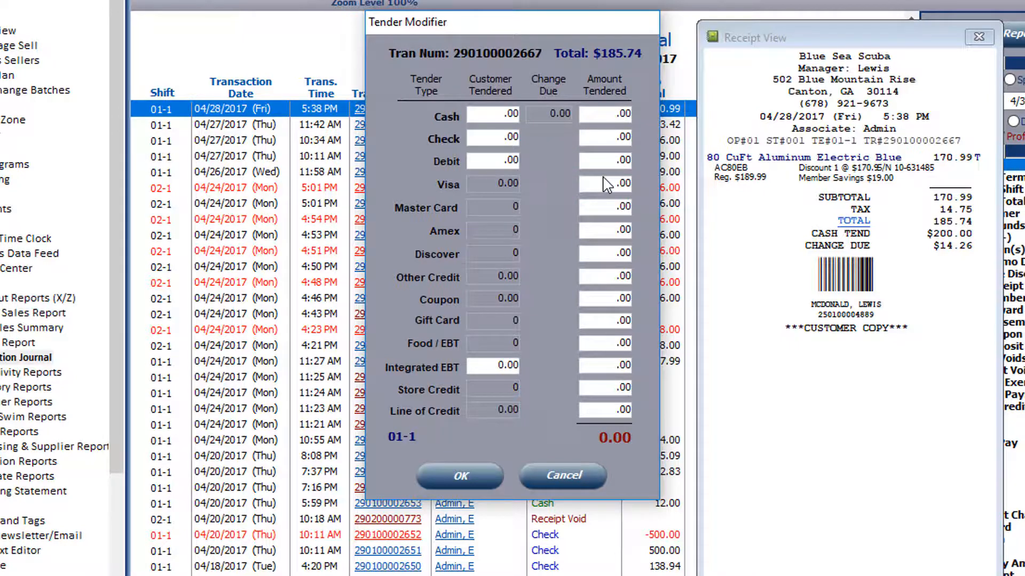
{"action": "type", "text": "185.74"}
{"action": "left_click", "coordinate": [607, 256]}
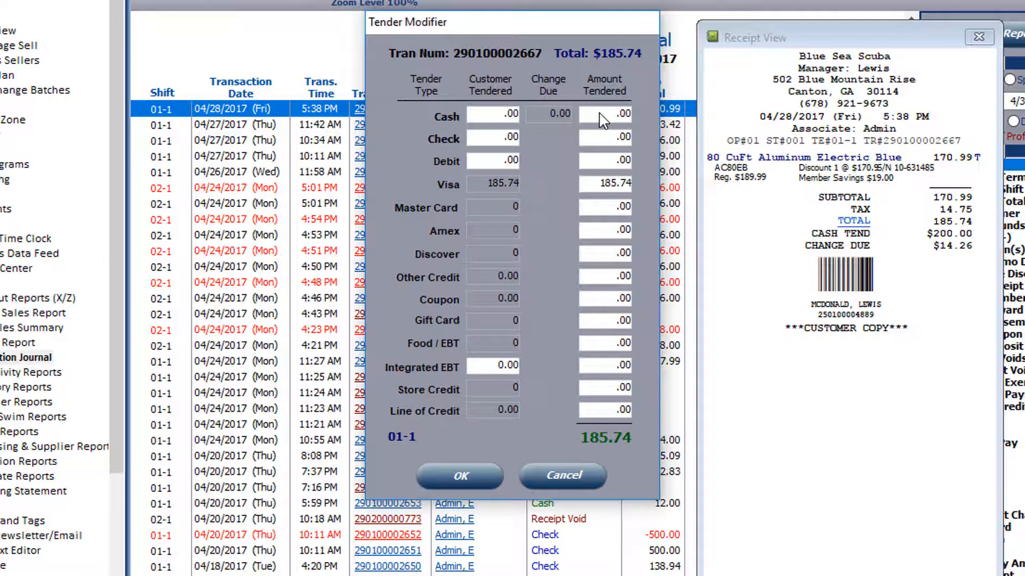
{"action": "left_click", "coordinate": [475, 470]}
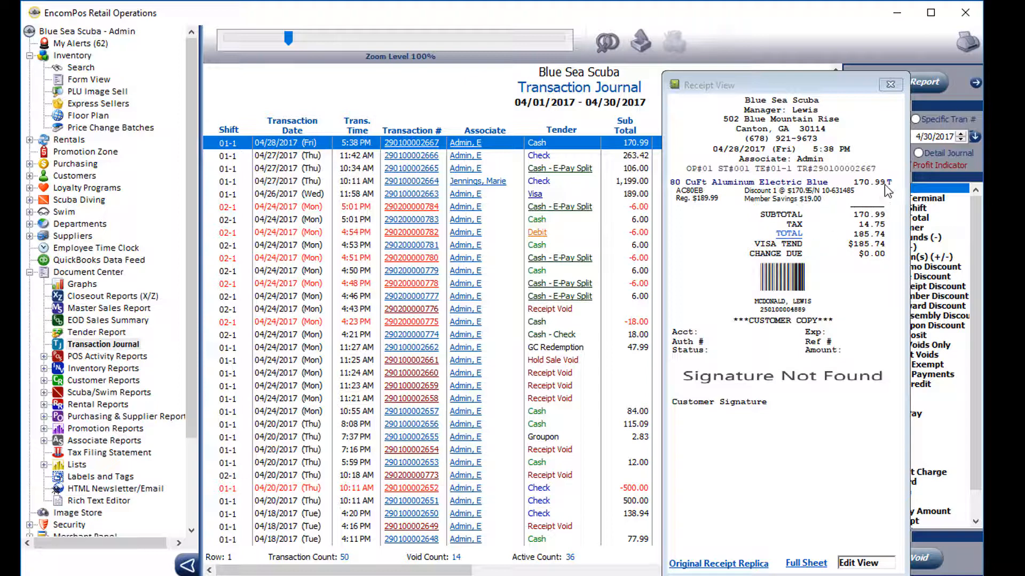
{"action": "left_click", "coordinate": [896, 84]}
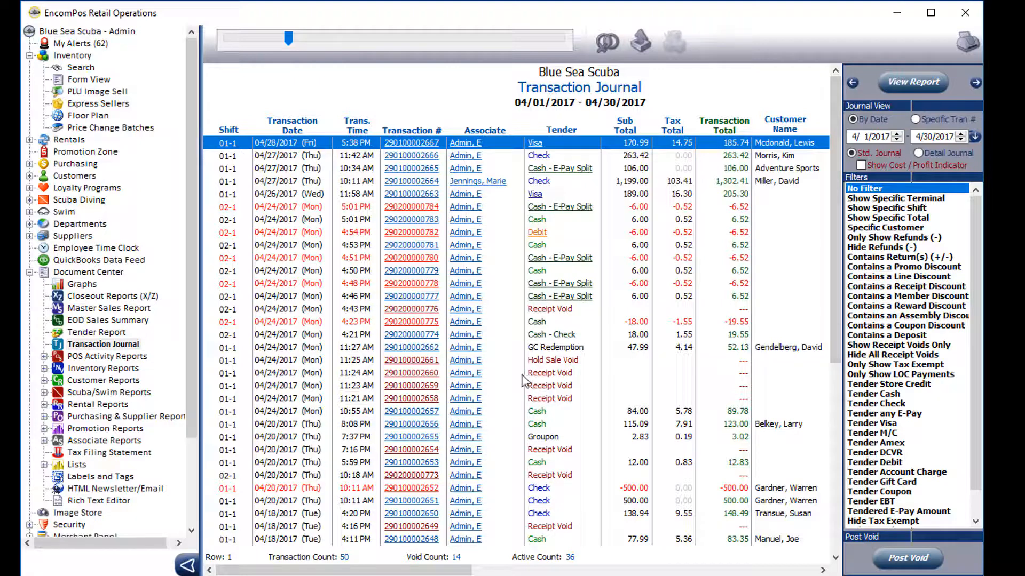
- Post void the 04/27/2017 10:11 AM check transaction with Adjust Product On Hand enabled
{"action": "left_click", "coordinate": [356, 158]}
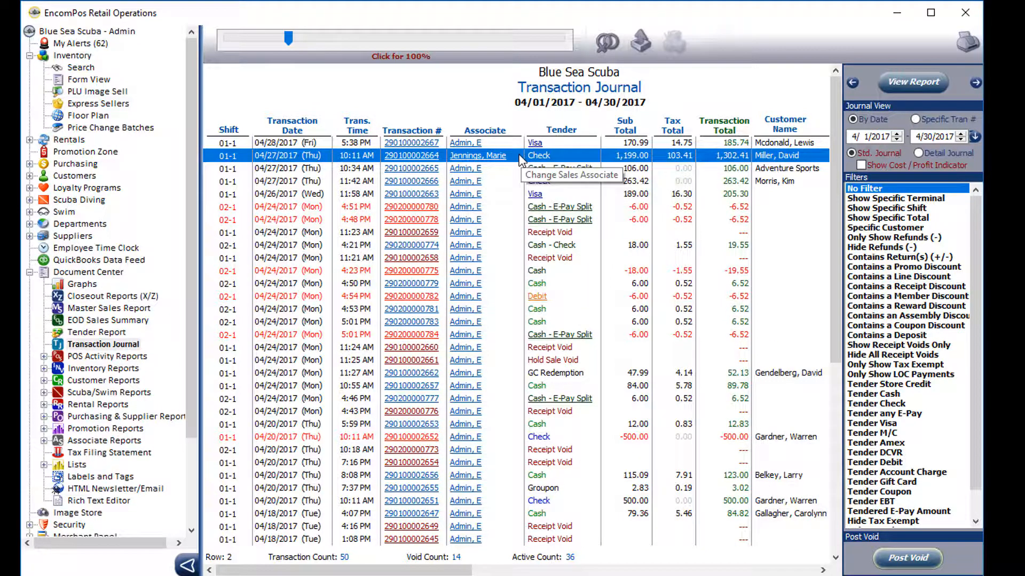
{"action": "left_click", "coordinate": [900, 559]}
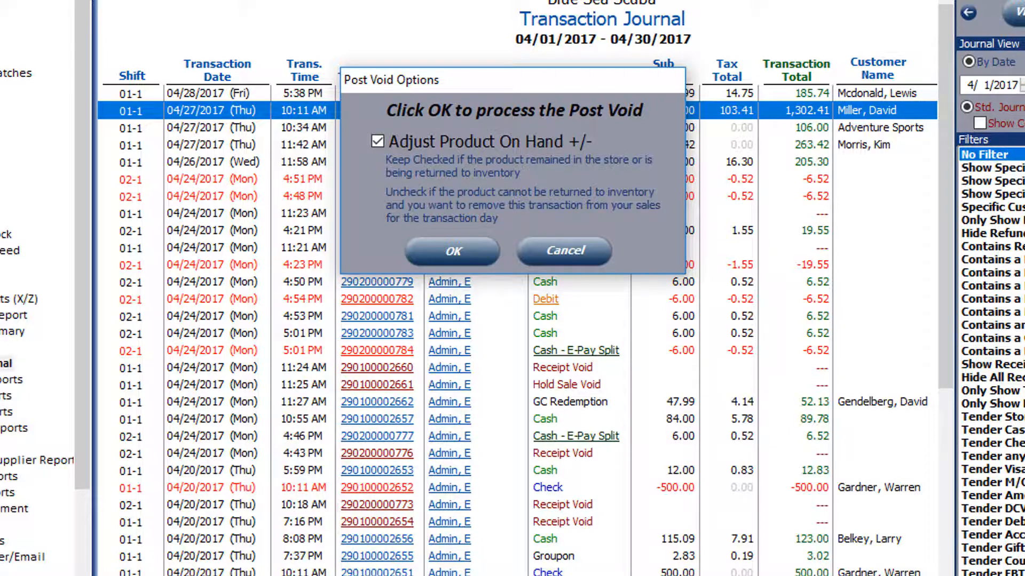
{"action": "left_click", "coordinate": [479, 249]}
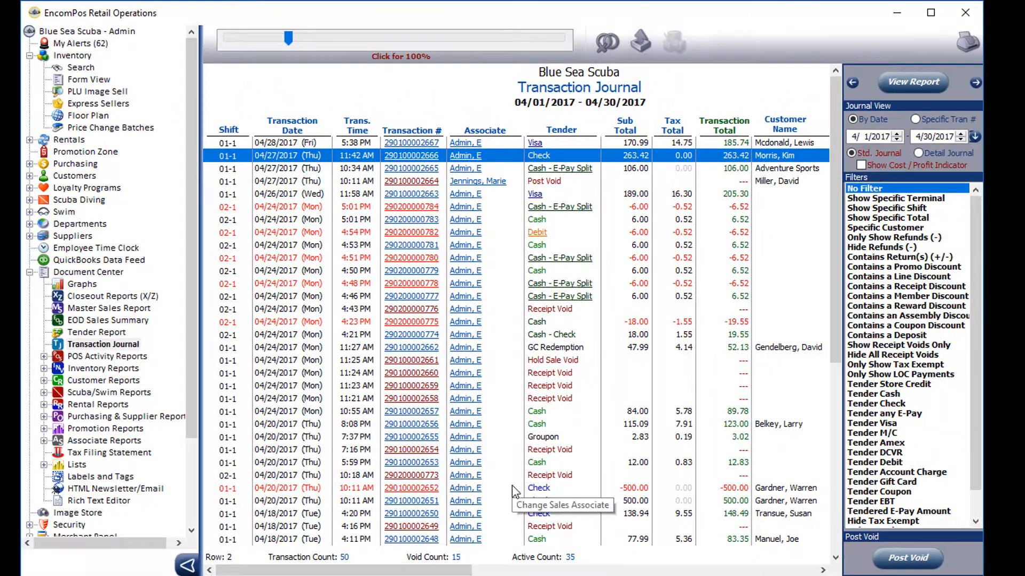
- Check the receipt of the 04/20/2017 10:11 AM 500.00 trip deposit, then post void it with on-hand adjustment, keeping the customer on the roster
{"action": "left_click", "coordinate": [435, 503]}
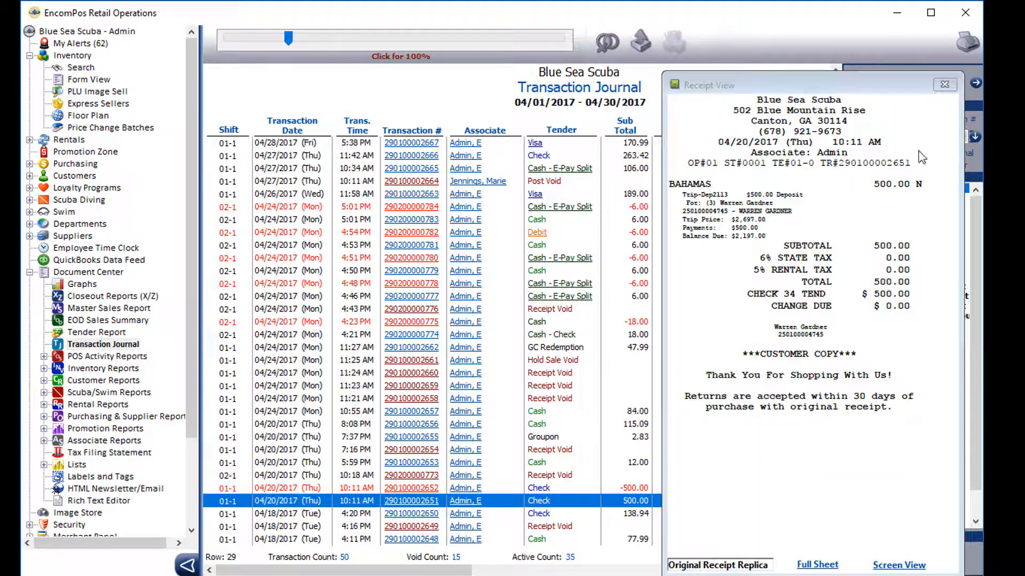
{"action": "left_click", "coordinate": [943, 85]}
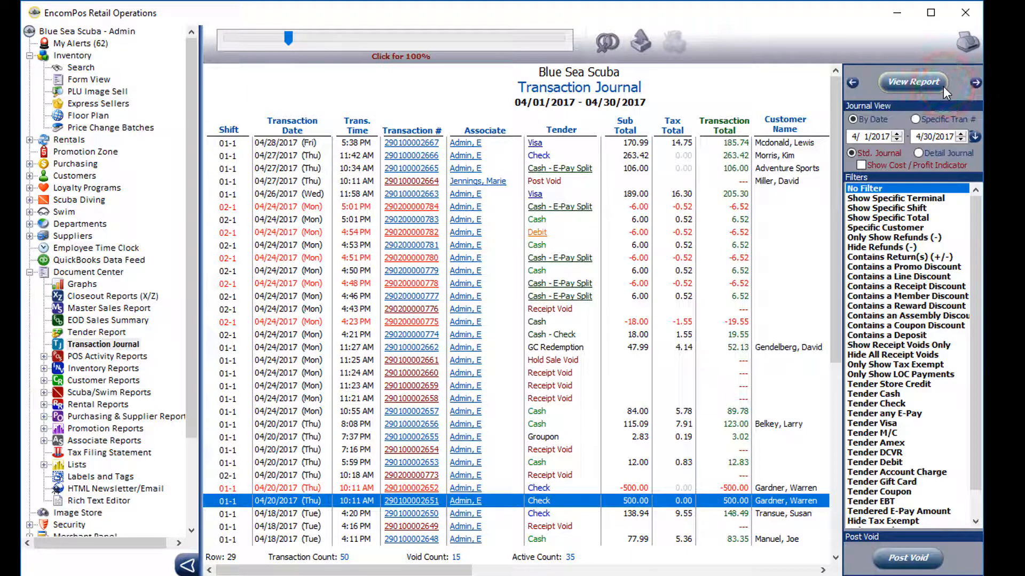
{"action": "left_click", "coordinate": [923, 559]}
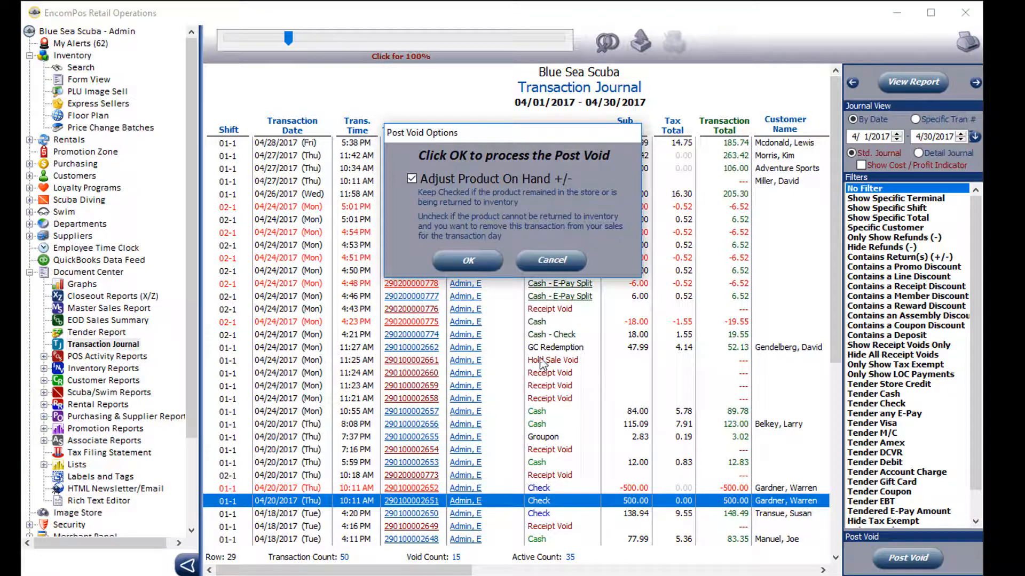
{"action": "left_click", "coordinate": [481, 257]}
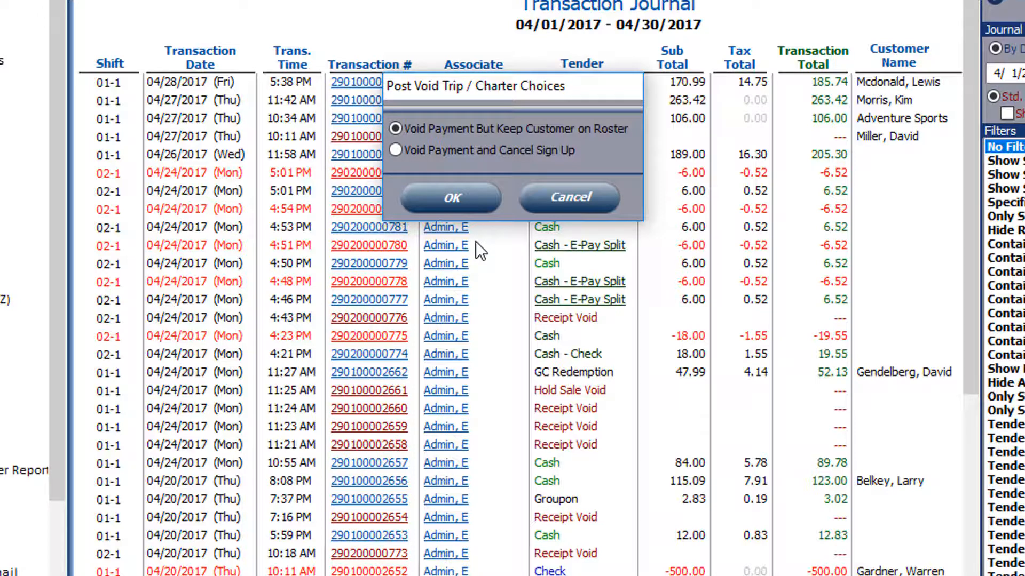
{"action": "left_click", "coordinate": [478, 200]}
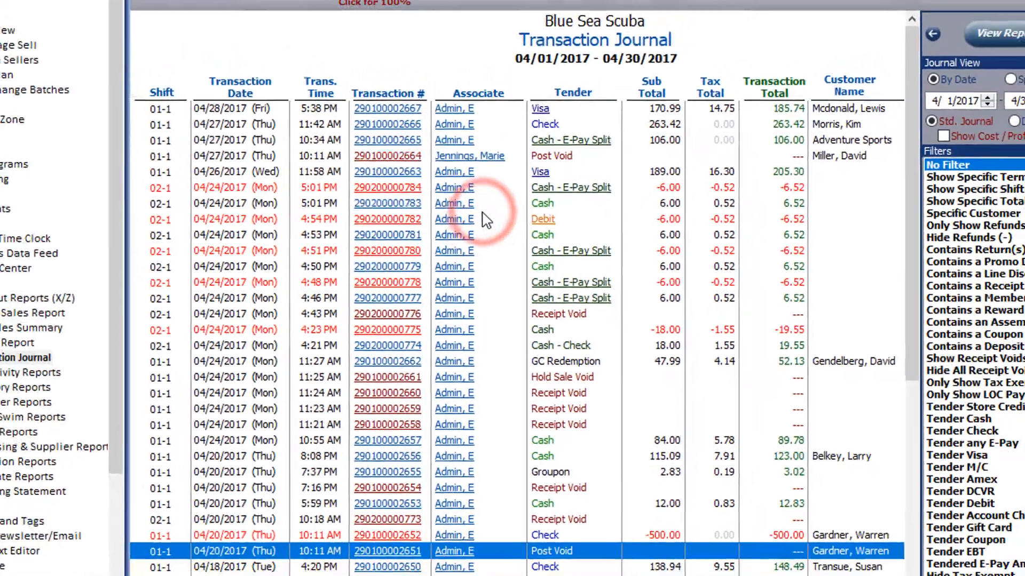